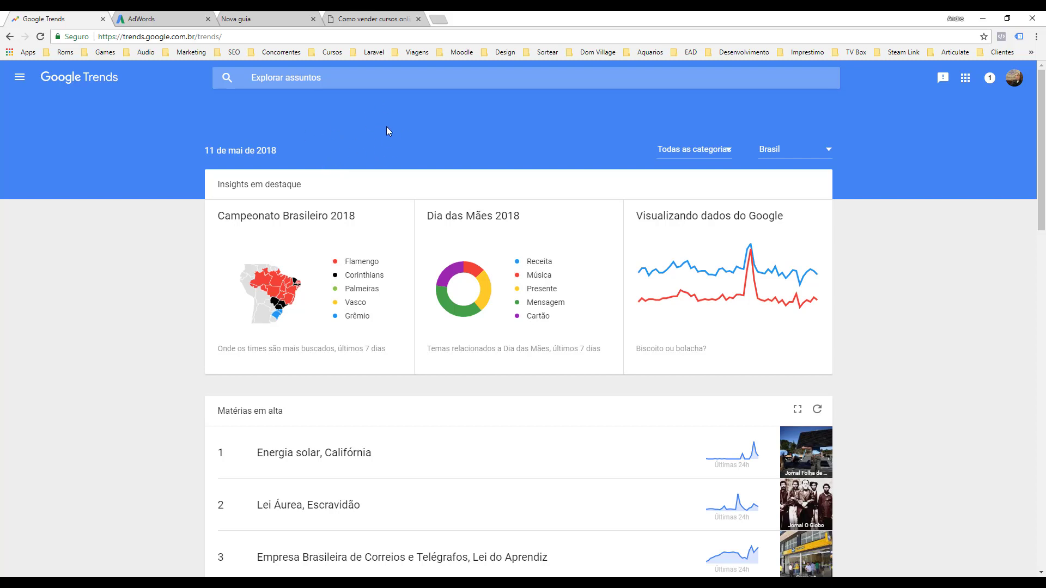
Search Google Trends for "como vender cursos online"
{"action": "left_click", "coordinate": [276, 81]}
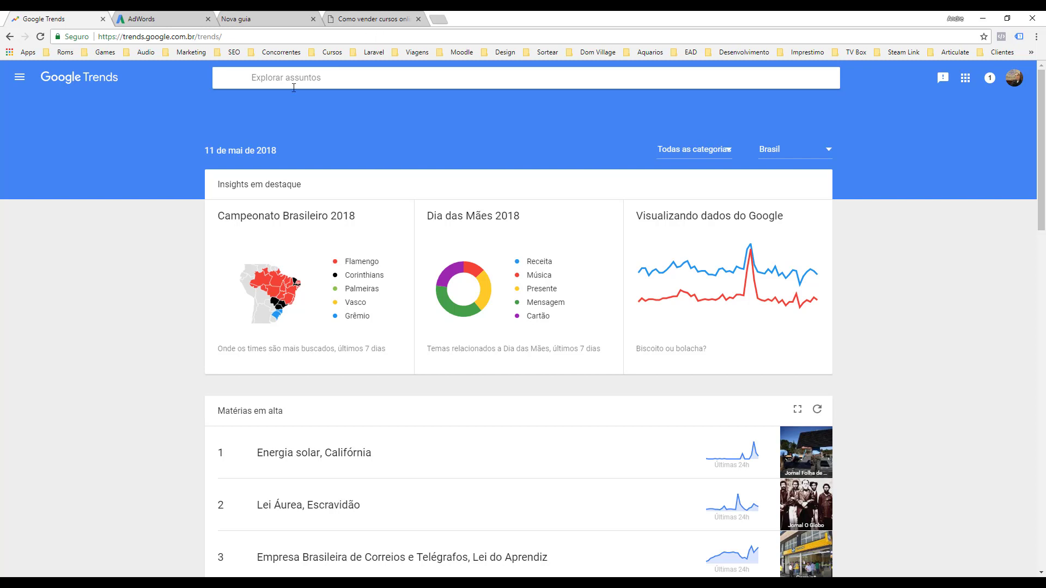
{"action": "type", "text": "como vender cu"}
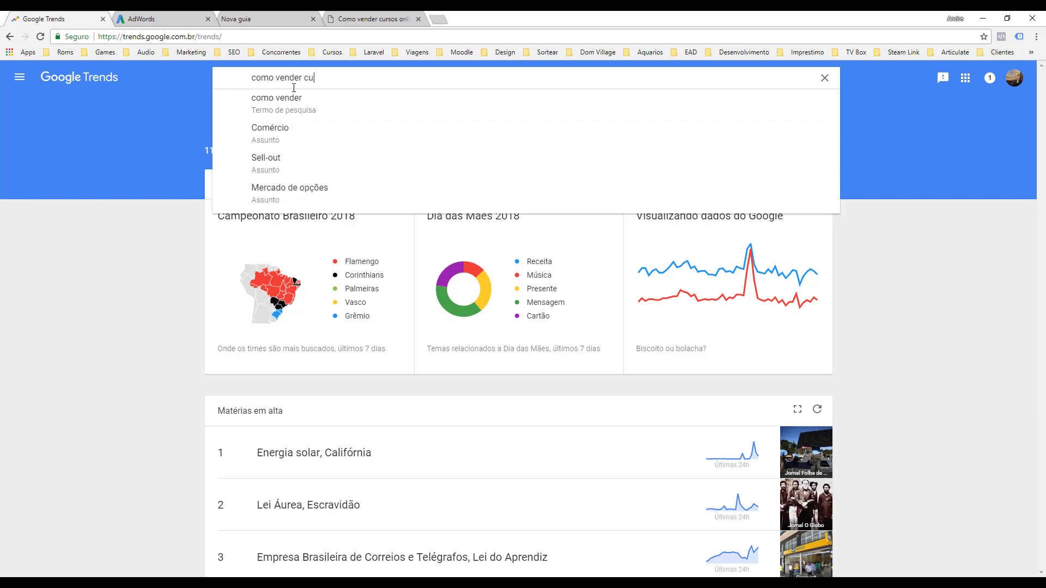
{"action": "type", "text": "rsos "}
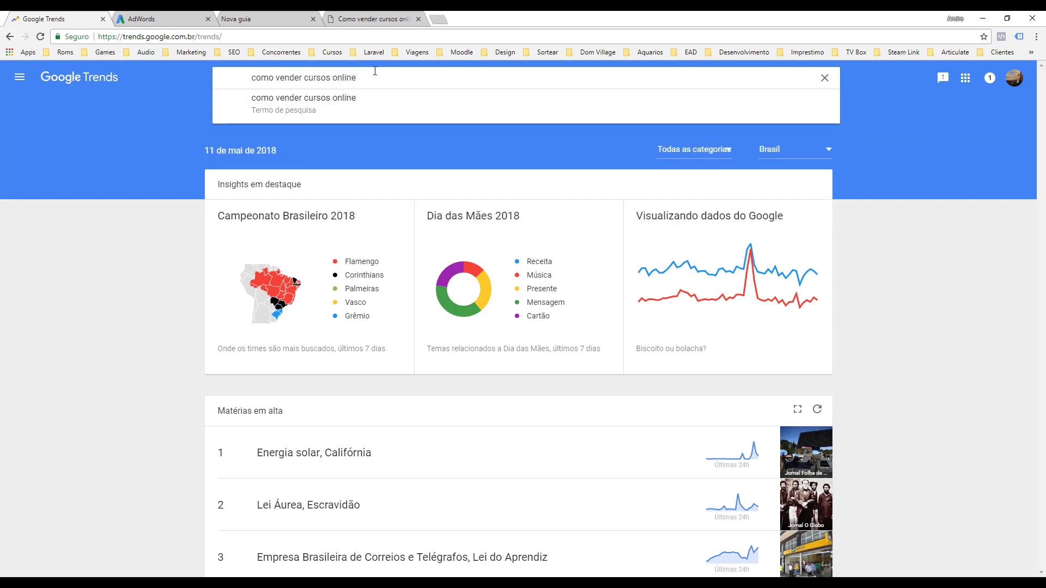
{"action": "type", "text": "online"}
{"action": "key", "text": "Return"}
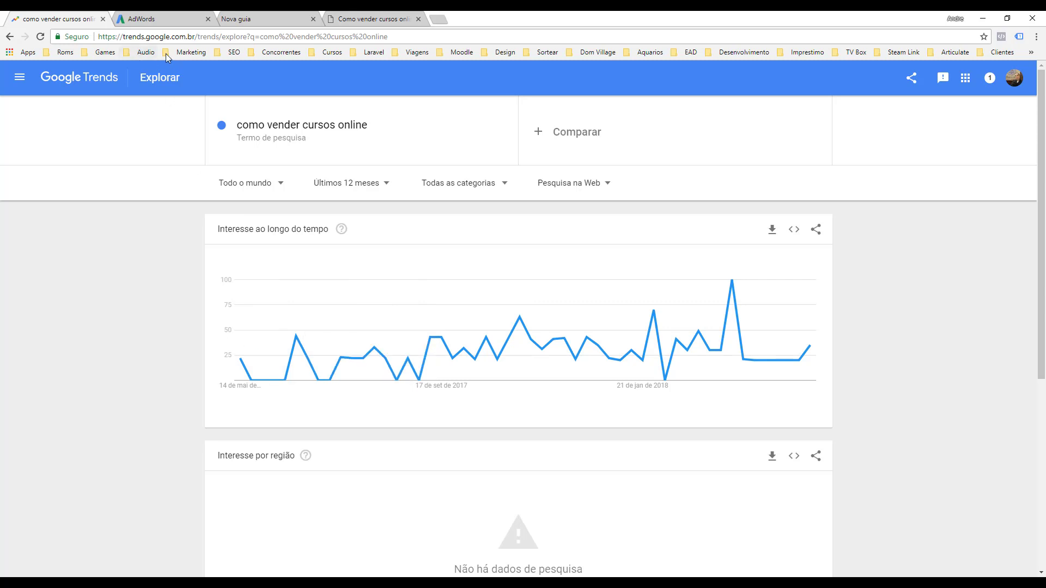
Switch to the AdWords keyword planner and generate new keyword ideas for "como vender cursos online"
{"action": "left_click", "coordinate": [162, 17]}
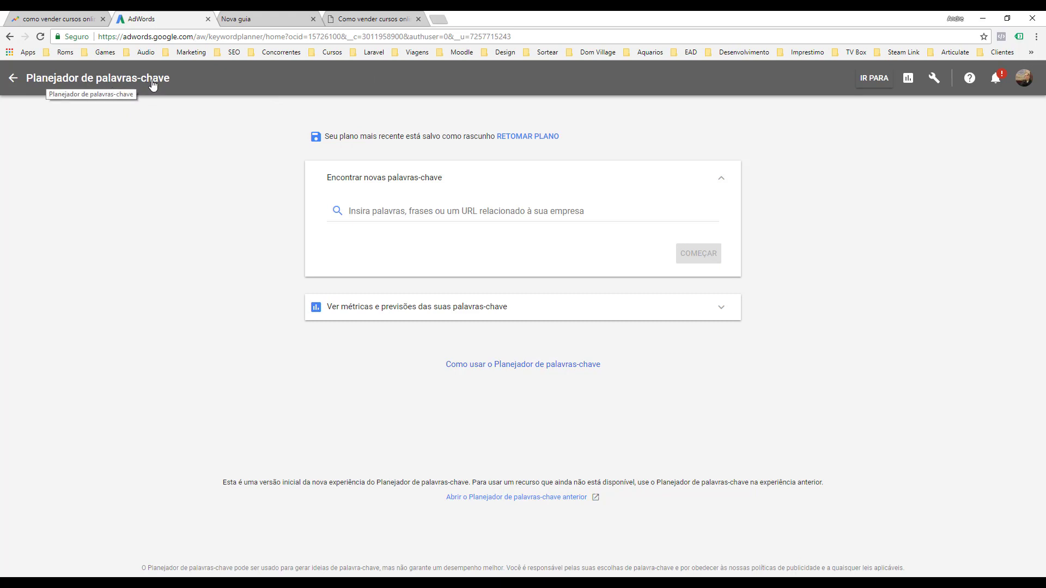
{"action": "left_click", "coordinate": [933, 79]}
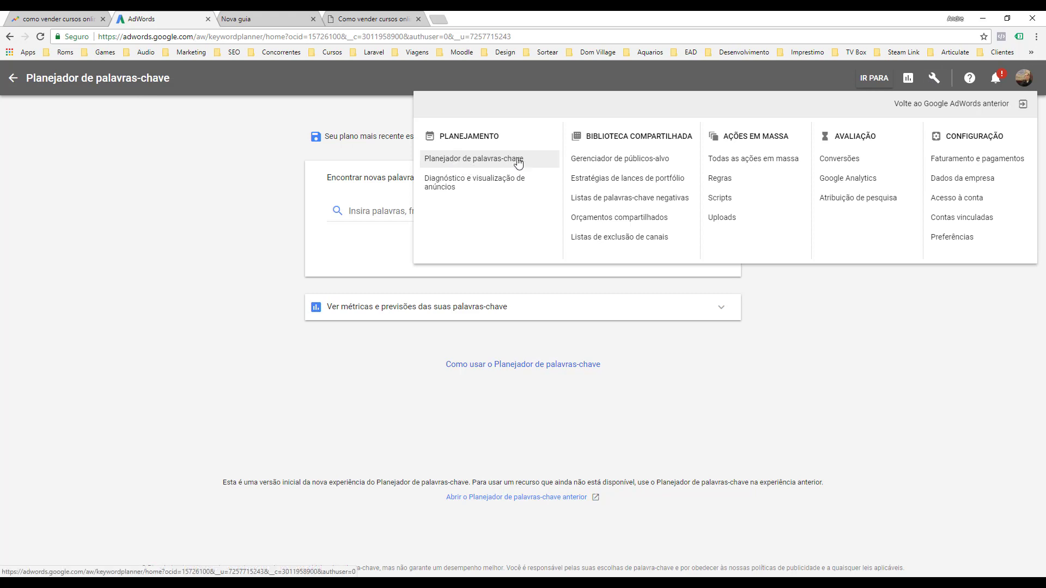
{"action": "left_click", "coordinate": [367, 199]}
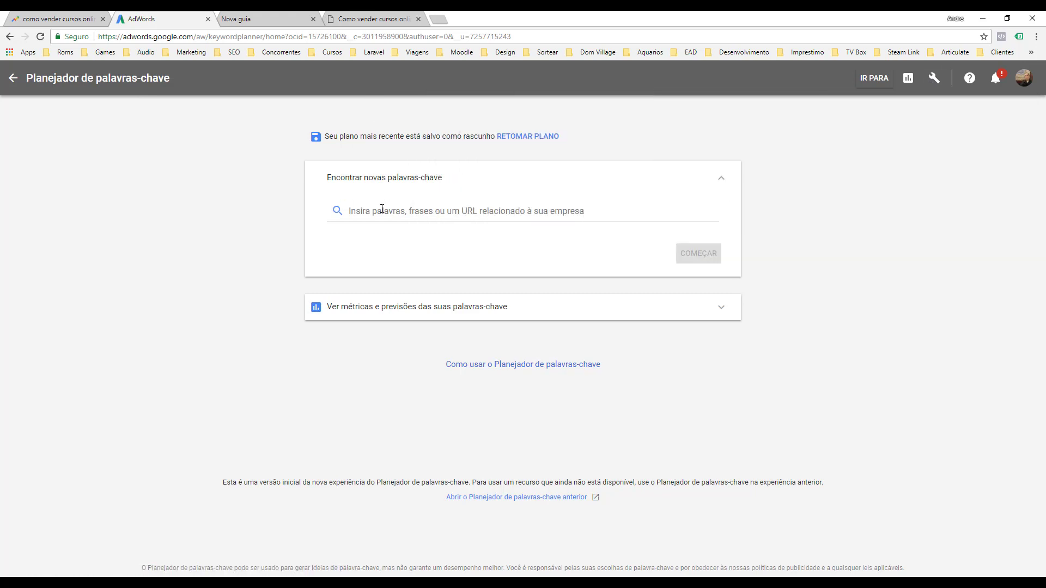
{"action": "left_click", "coordinate": [374, 213]}
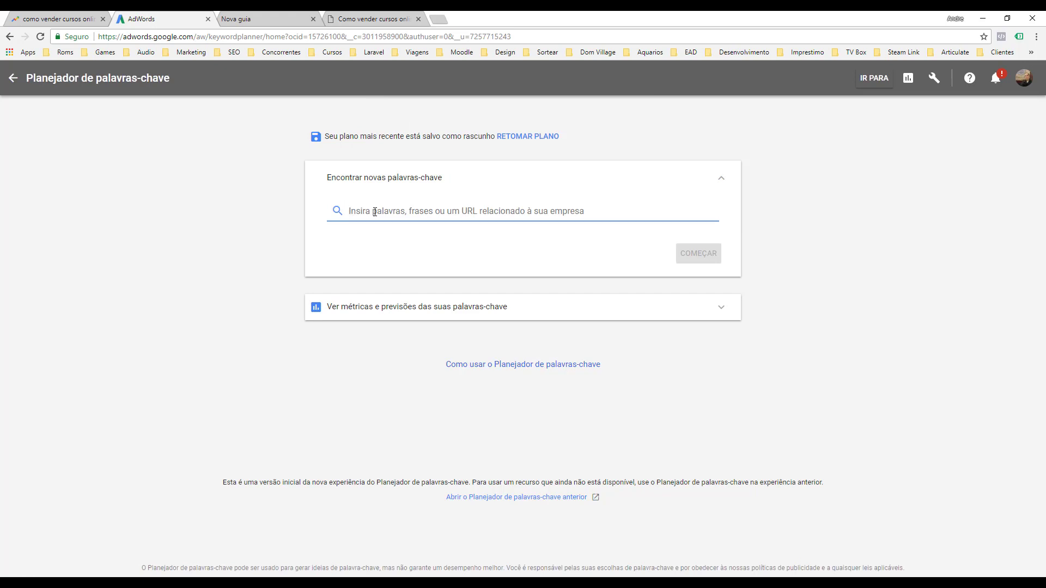
{"action": "type", "text": "como vender"}
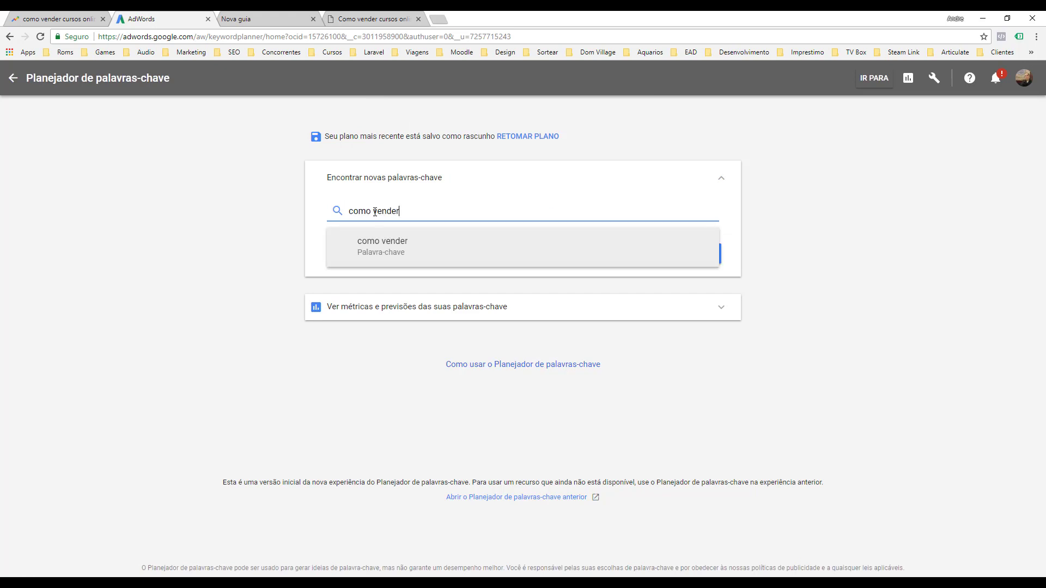
{"action": "type", "text": " cursos online"}
{"action": "key", "text": "Return"}
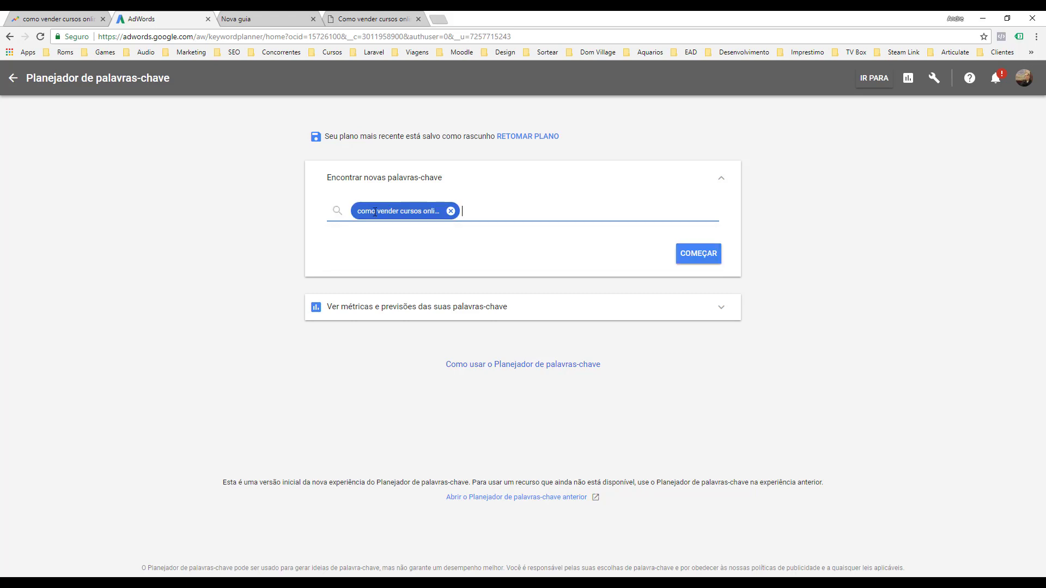
{"action": "left_click", "coordinate": [695, 254]}
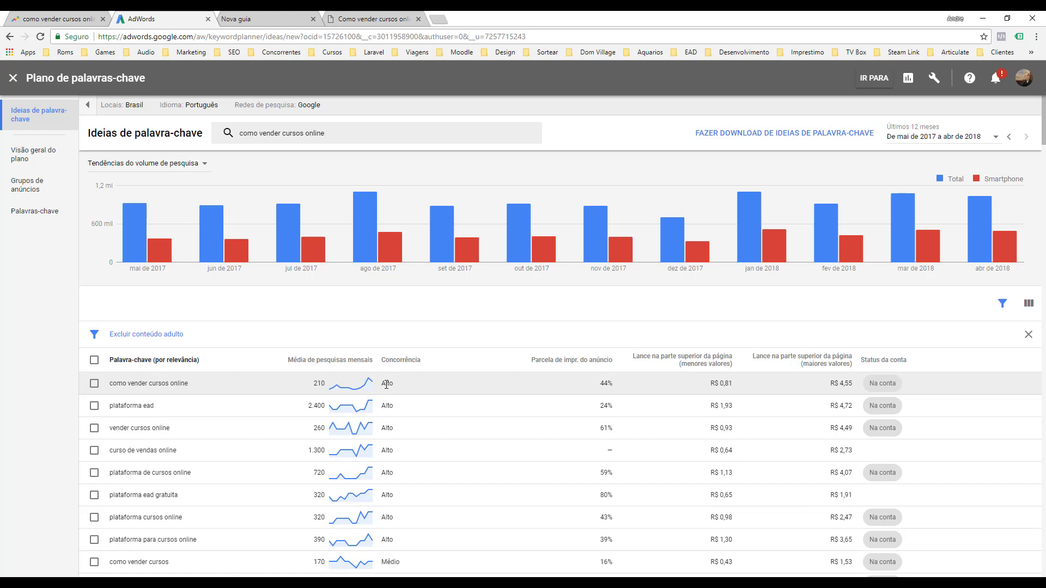
Examine the impression share and lowest and highest top-of-page bids for the keyword "como vender cursos online"
{"action": "mouse_move", "coordinate": [546, 367]}
{"action": "left_click_drag", "start_coordinate": [720, 384], "coordinate": [731, 383]}
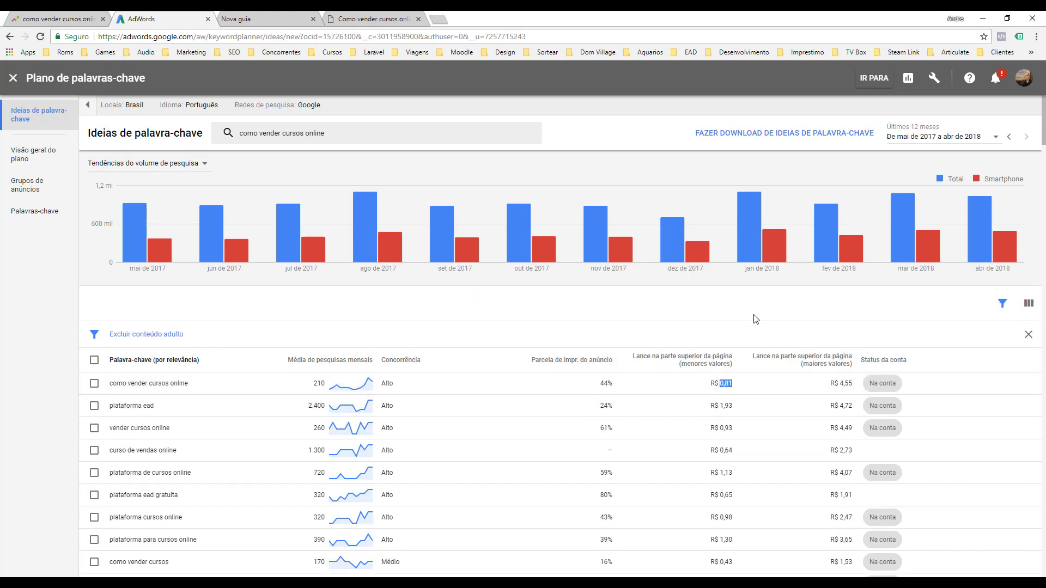
{"action": "mouse_move", "coordinate": [813, 360]}
{"action": "left_click", "coordinate": [735, 387]}
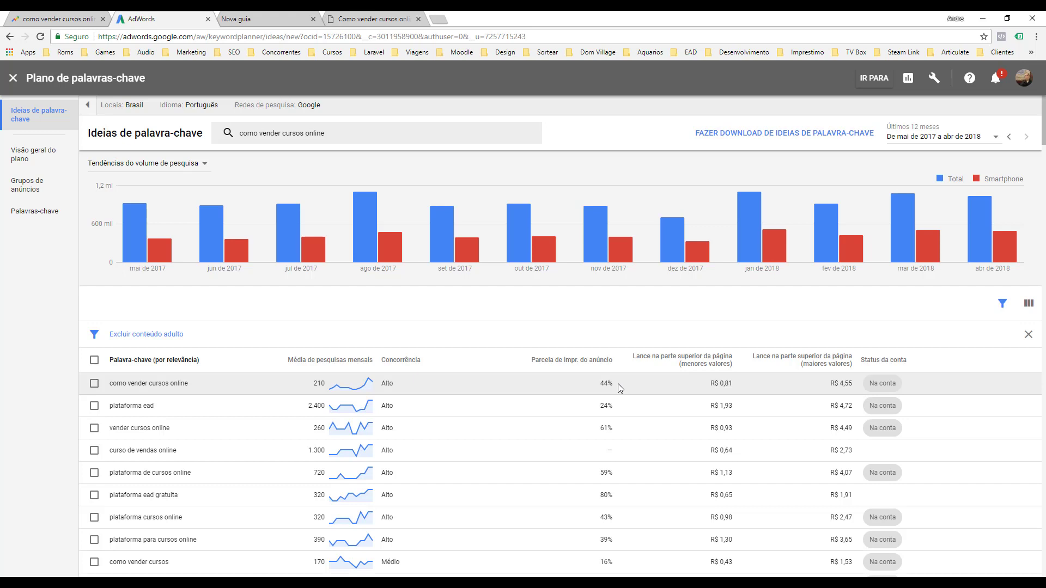
Search Google for "como vender cursos online" in the empty browser tab and review the ads and organic results on the first page
{"action": "left_click", "coordinate": [261, 12]}
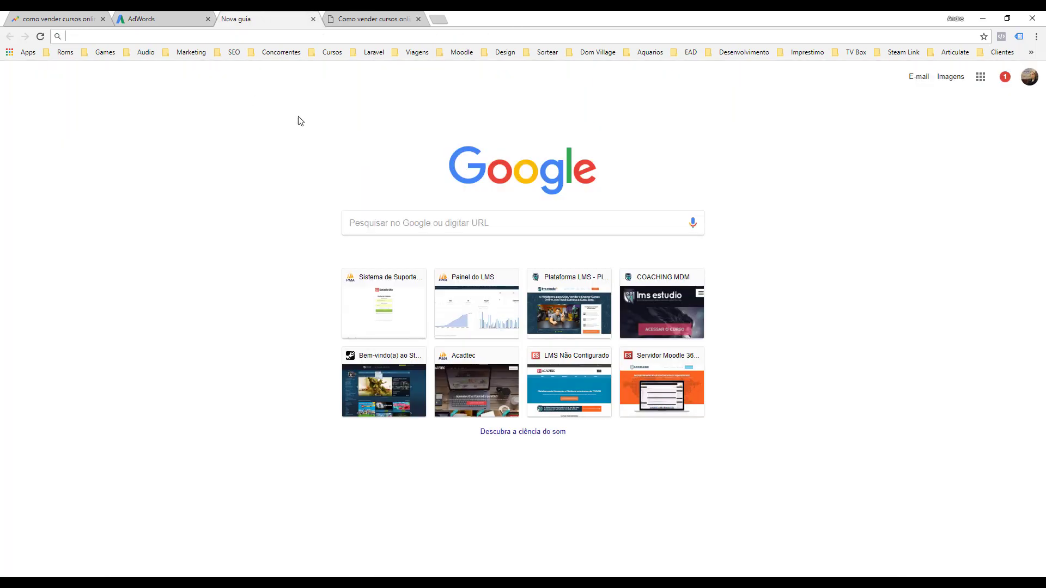
{"action": "left_click", "coordinate": [378, 225]}
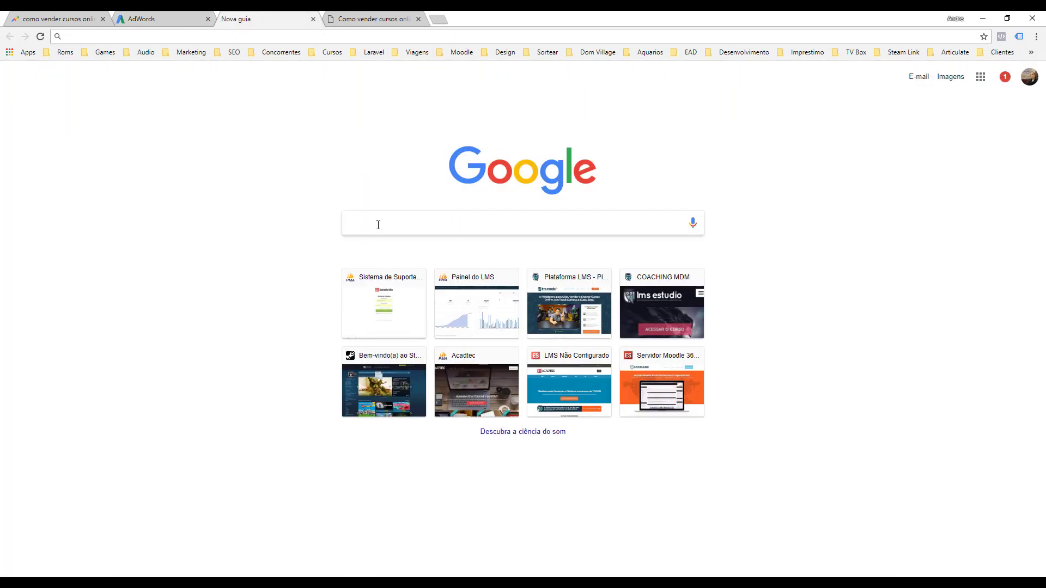
{"action": "type", "text": "como vender cursos online"}
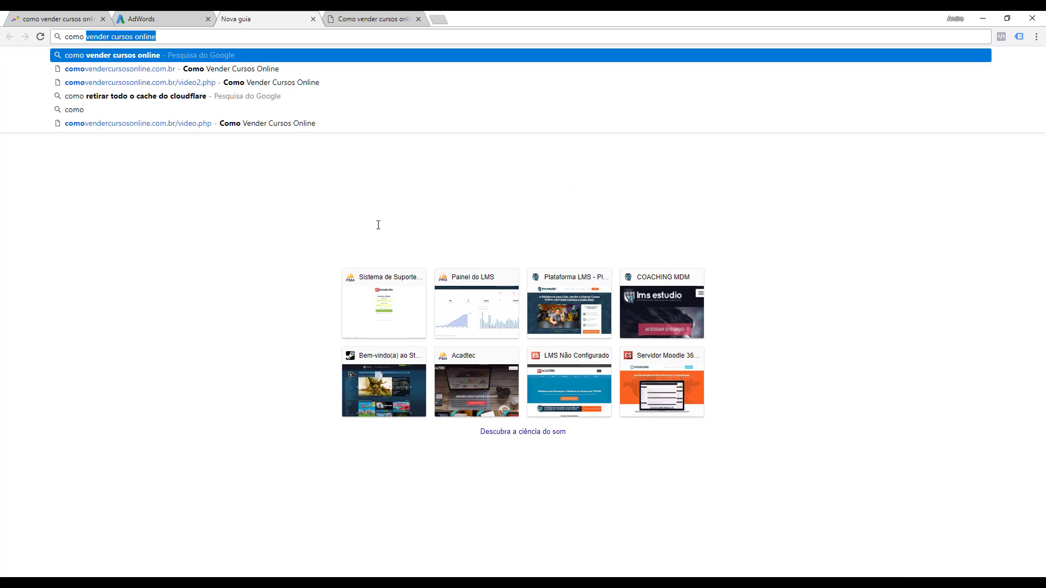
{"action": "key", "text": "Return"}
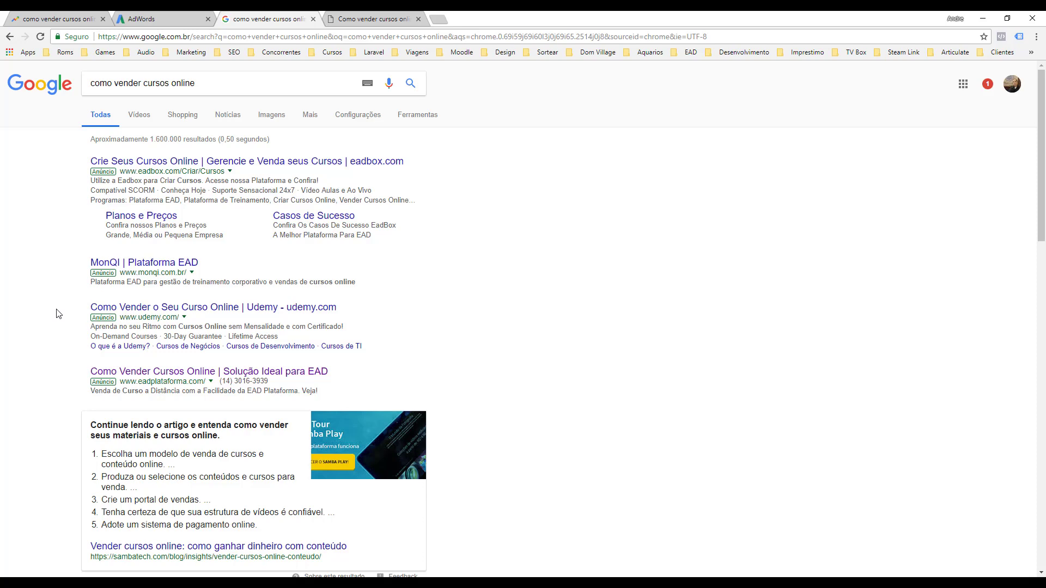
{"action": "scroll", "coordinate": [26, 300], "scroll_direction": "down", "scroll_amount": 3}
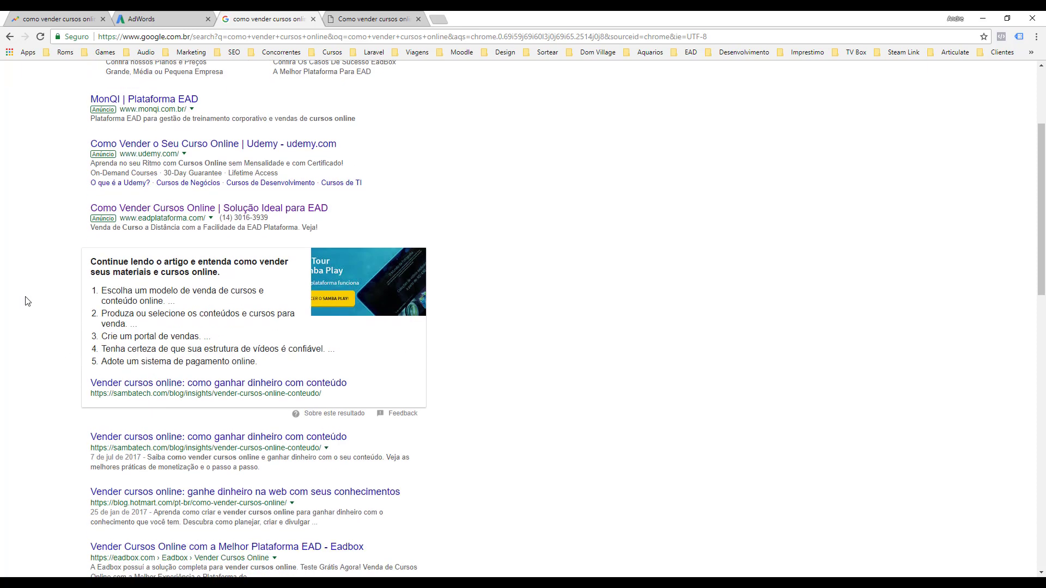
{"action": "scroll", "coordinate": [81, 322], "scroll_direction": "down", "scroll_amount": 2}
{"action": "scroll", "coordinate": [132, 334], "scroll_direction": "down", "scroll_amount": 2}
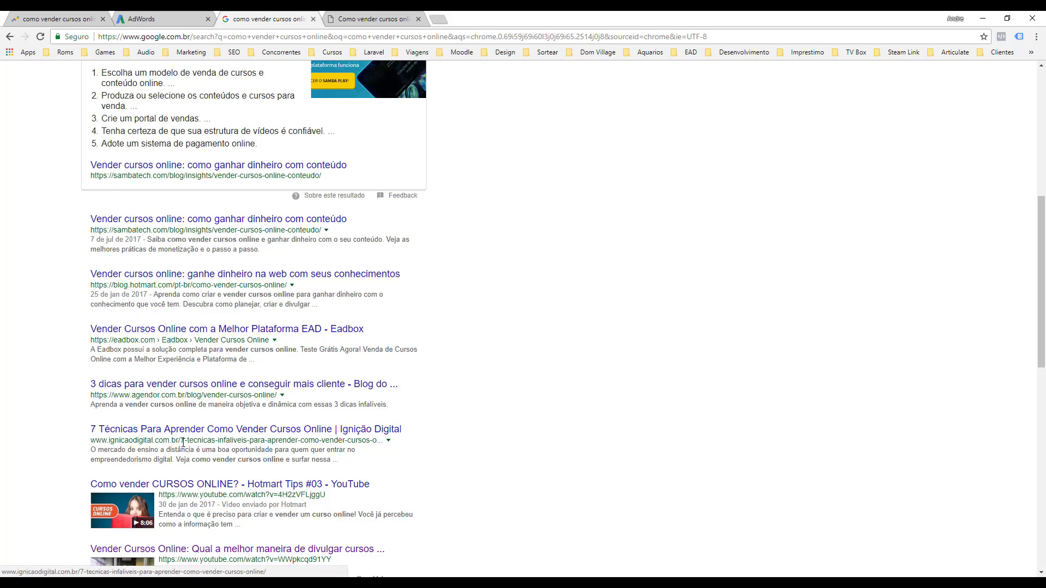
{"action": "scroll", "coordinate": [123, 411], "scroll_direction": "down", "scroll_amount": 2}
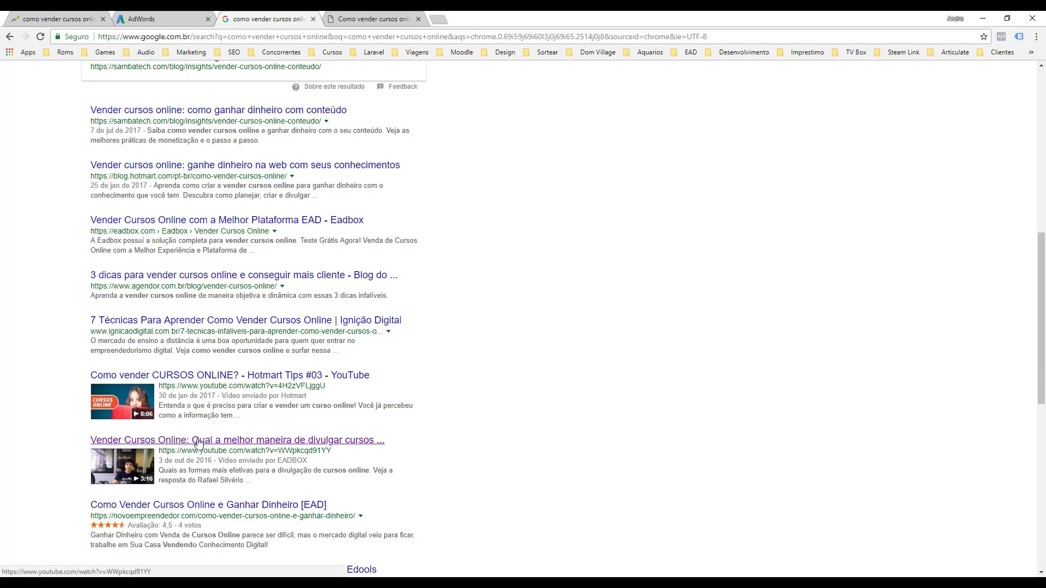
{"action": "scroll", "coordinate": [163, 293], "scroll_direction": "down", "scroll_amount": 4}
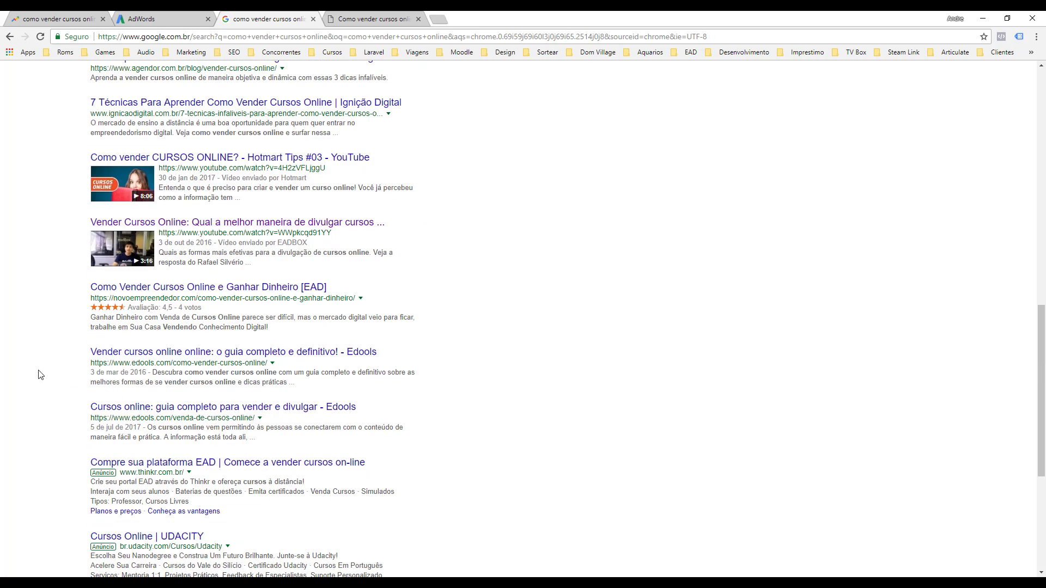
{"action": "scroll", "coordinate": [38, 374], "scroll_direction": "down", "scroll_amount": 2}
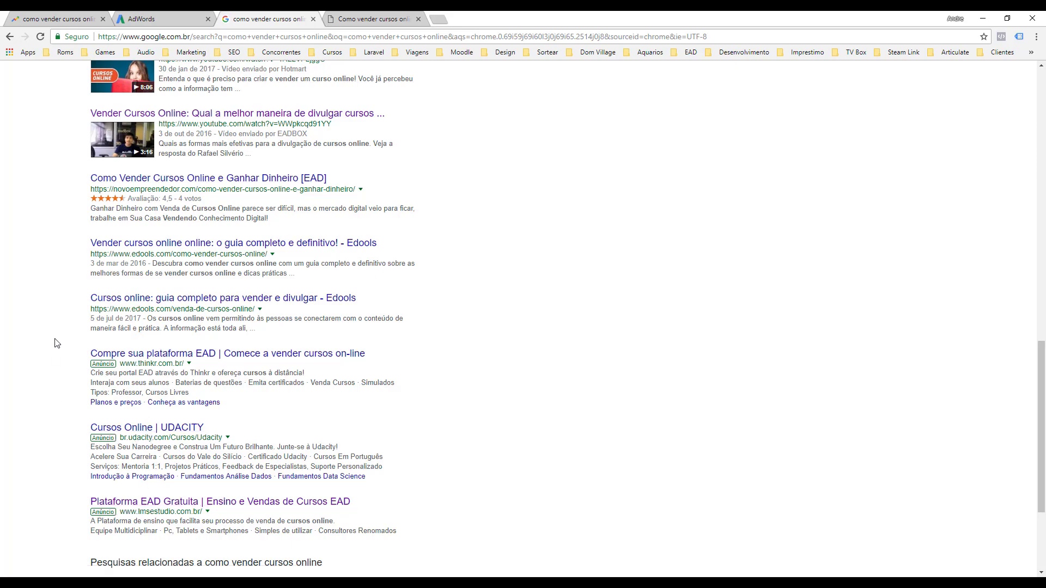
{"action": "scroll", "coordinate": [54, 344], "scroll_direction": "up", "scroll_amount": 10}
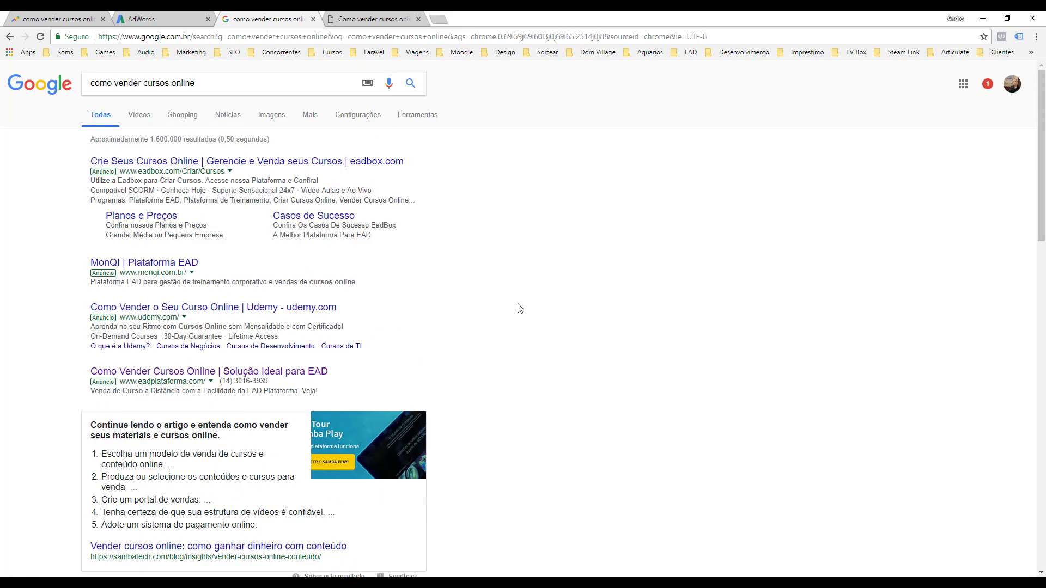
Compare the main title of the LMS Estúdio course page with the titles in the Google results
{"action": "left_click", "coordinate": [385, 22]}
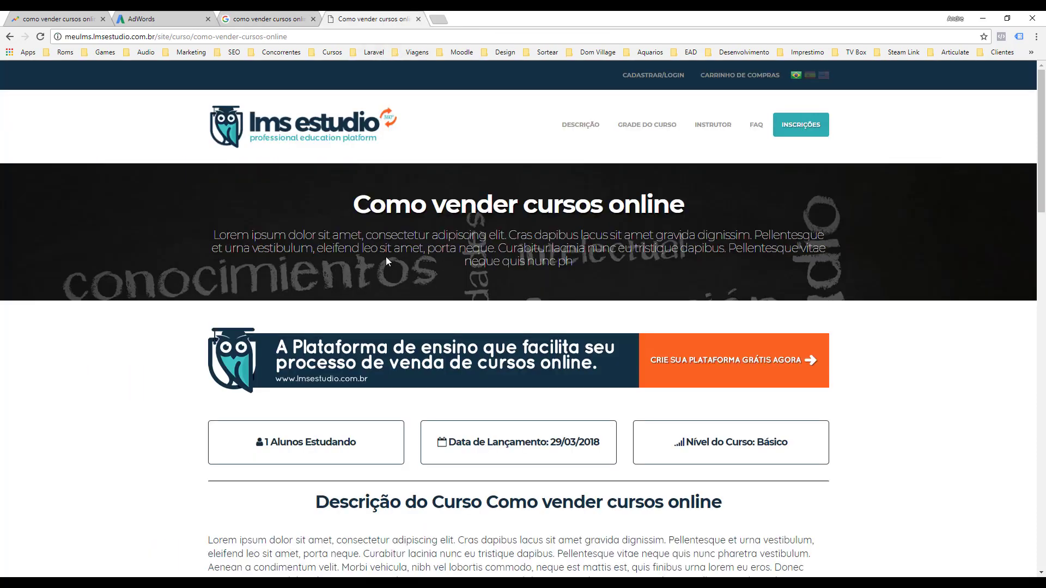
{"action": "left_click_drag", "start_coordinate": [365, 210], "coordinate": [681, 218]}
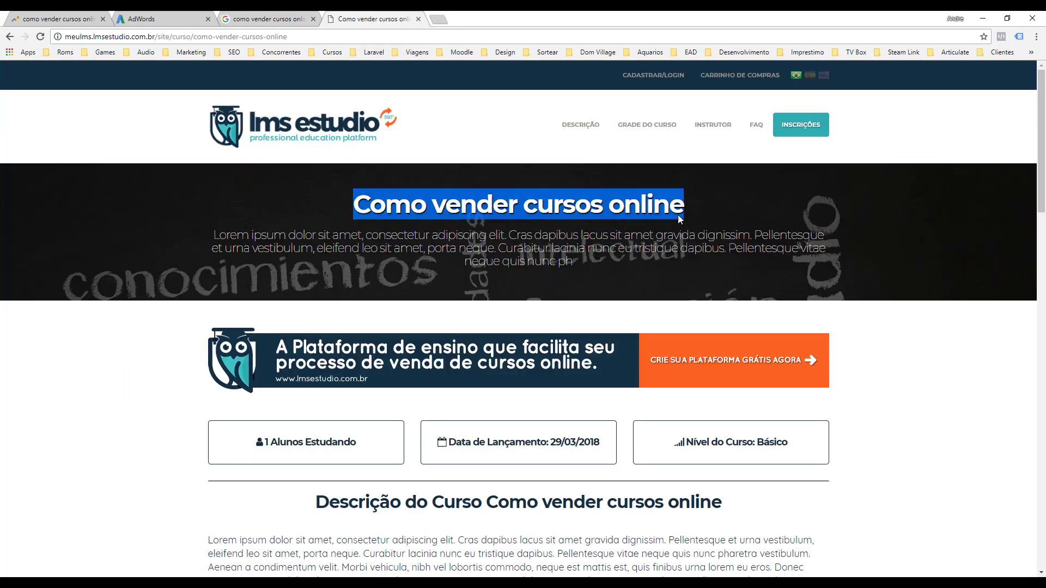
{"action": "left_click", "coordinate": [279, 19]}
{"action": "scroll", "coordinate": [63, 341], "scroll_direction": "down", "scroll_amount": 7}
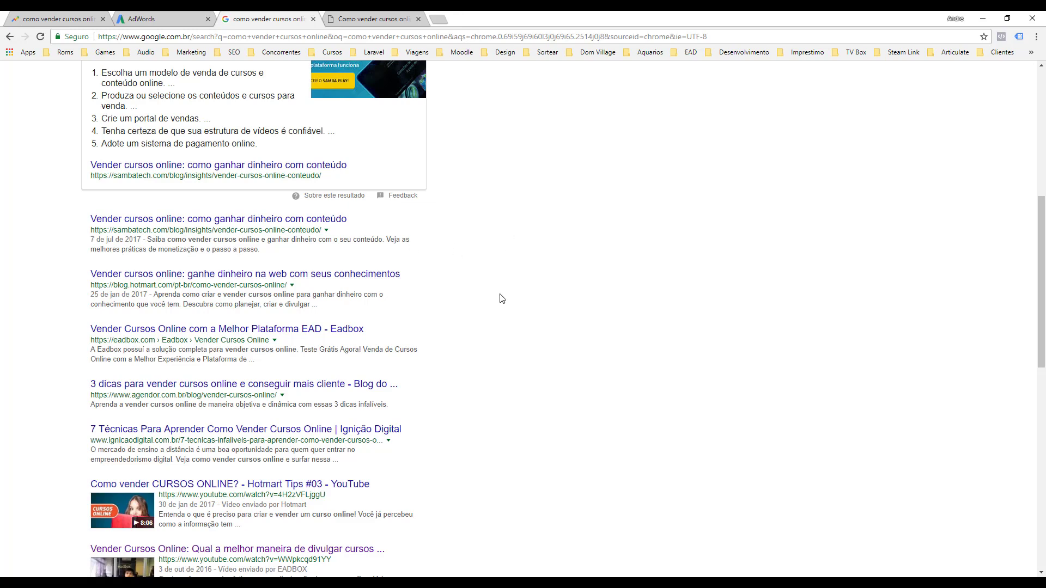
Review the related keyword ideas in AdWords, with their monthly searches, competition and bid values
{"action": "left_click", "coordinate": [139, 19]}
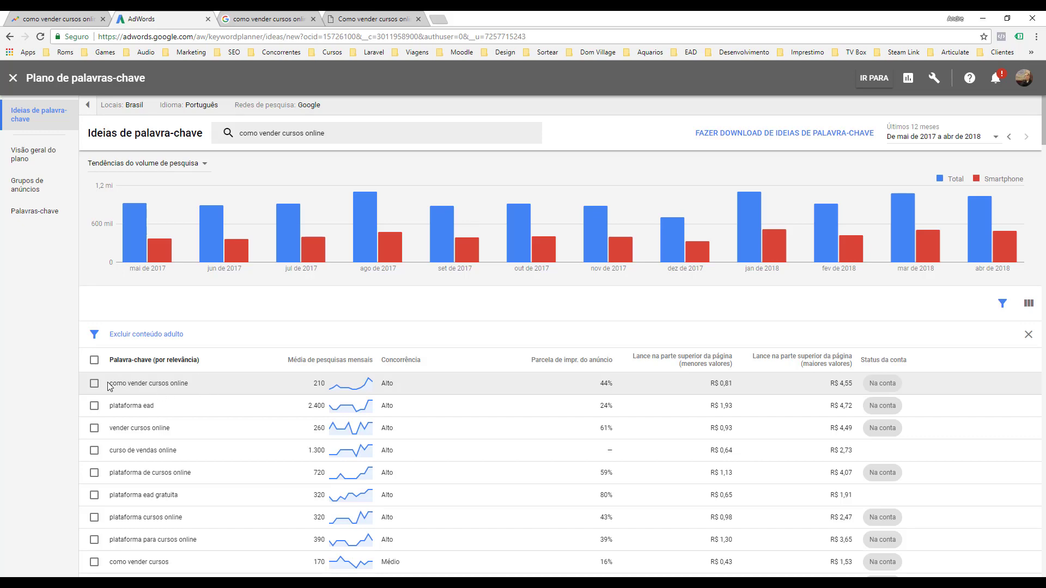
{"action": "scroll", "coordinate": [207, 388], "scroll_direction": "down", "scroll_amount": 3}
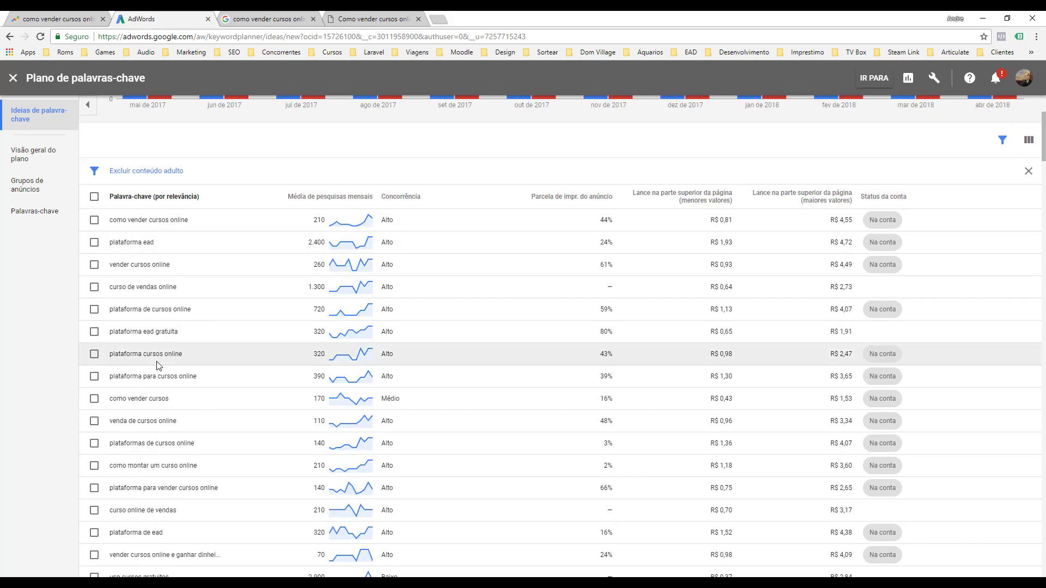
{"action": "scroll", "coordinate": [158, 382], "scroll_direction": "down", "scroll_amount": 5}
{"action": "scroll", "coordinate": [163, 398], "scroll_direction": "up", "scroll_amount": 8}
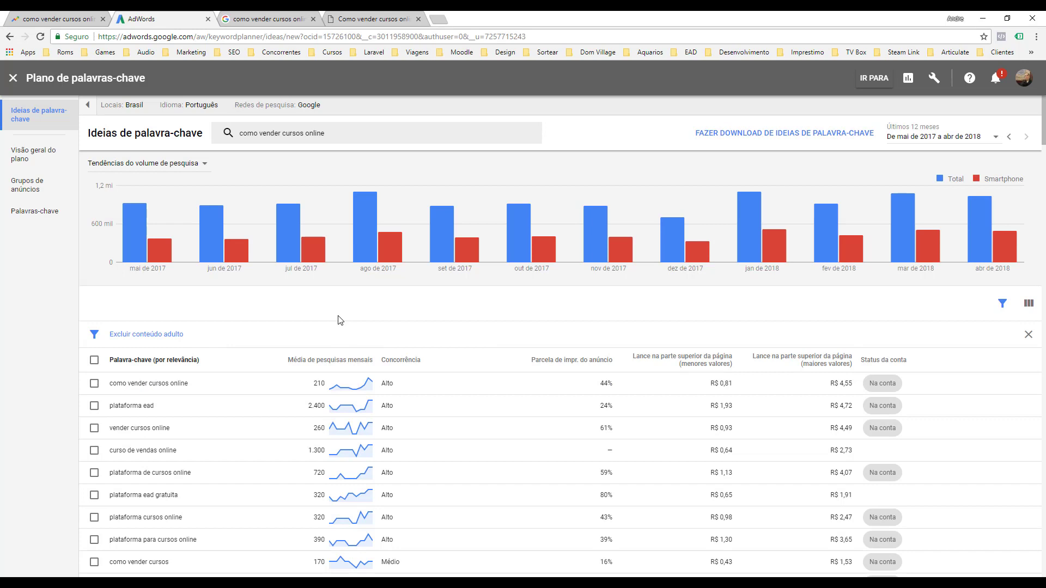
Switch to the LMS Estúdio course site and sign in with the saved account credentials
{"action": "left_click", "coordinate": [381, 22]}
{"action": "left_click", "coordinate": [508, 127]}
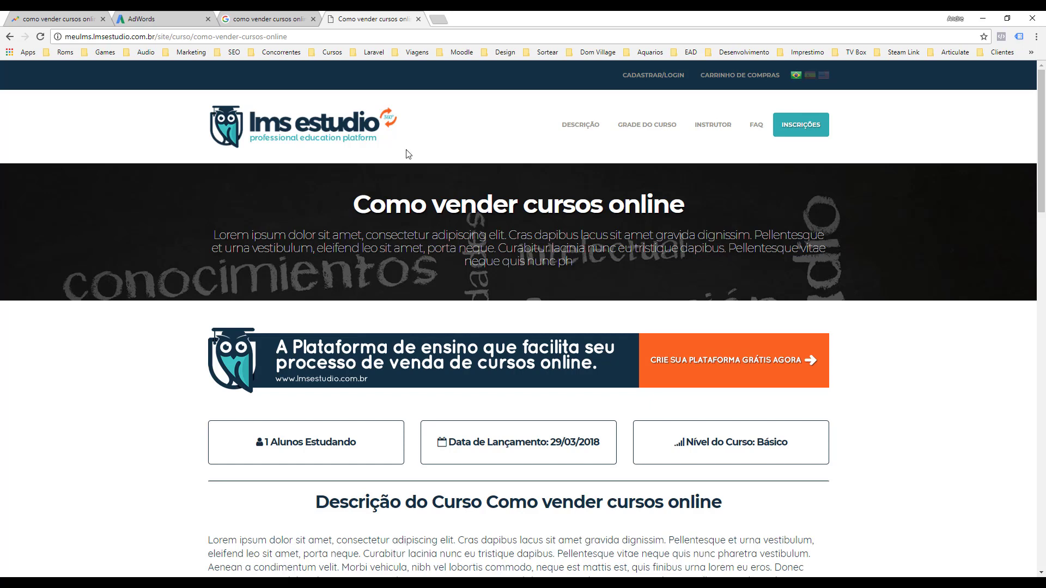
{"action": "left_click", "coordinate": [656, 76]}
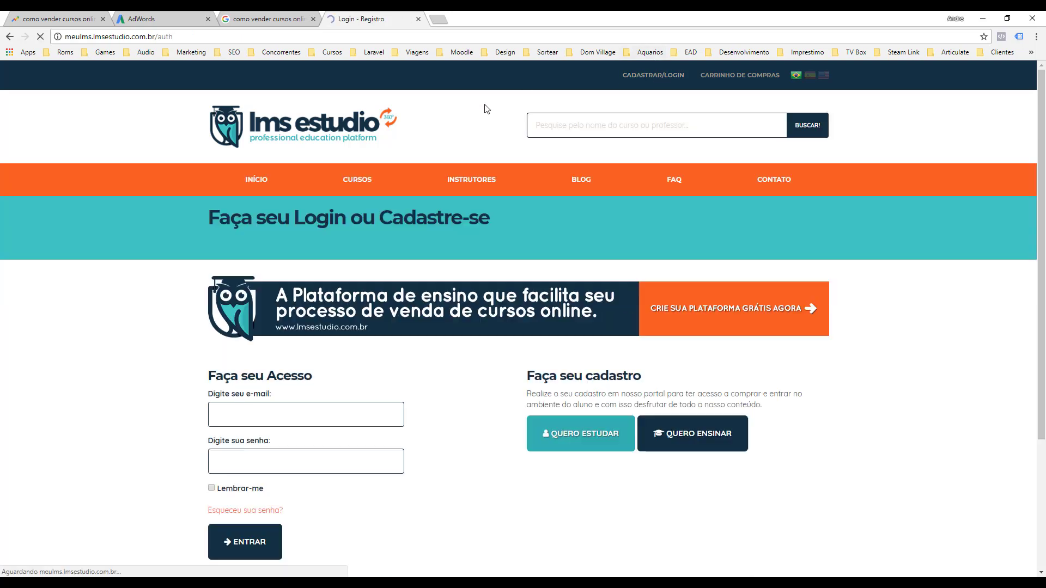
{"action": "scroll", "coordinate": [91, 428], "scroll_direction": "down", "scroll_amount": 2}
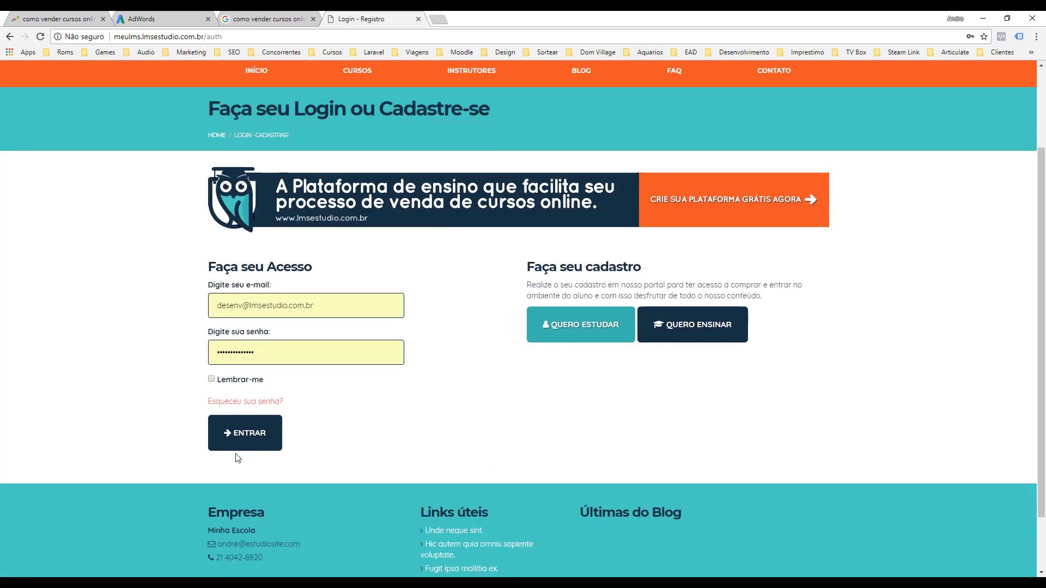
{"action": "left_click", "coordinate": [242, 435]}
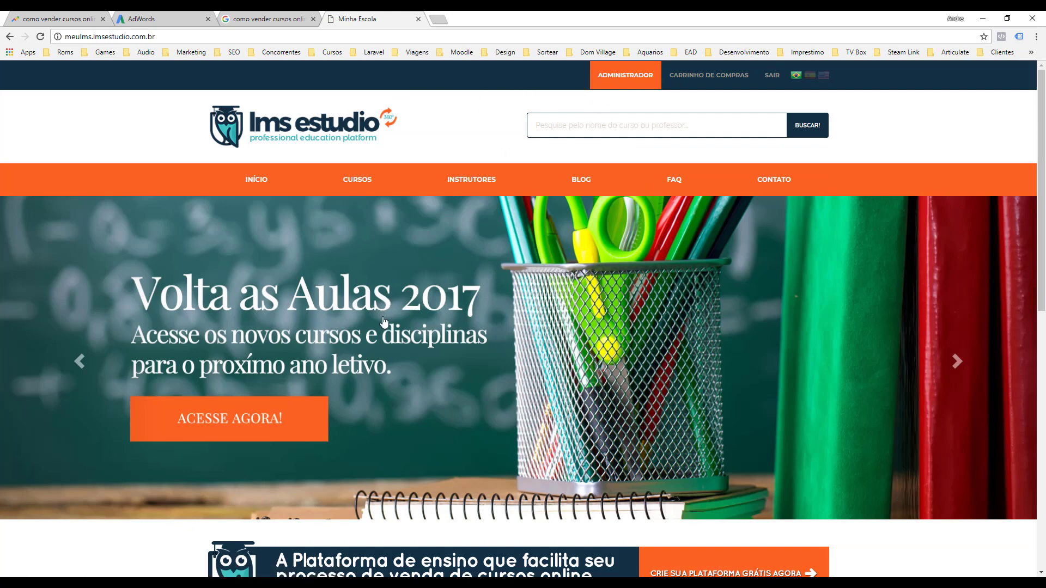
Enter the administrator area and open the course "Como vender cursos online" for editing from the course management list
{"action": "scroll", "coordinate": [374, 366], "scroll_direction": "down", "scroll_amount": 7}
{"action": "scroll", "coordinate": [381, 378], "scroll_direction": "up", "scroll_amount": 7}
{"action": "left_click", "coordinate": [624, 79]}
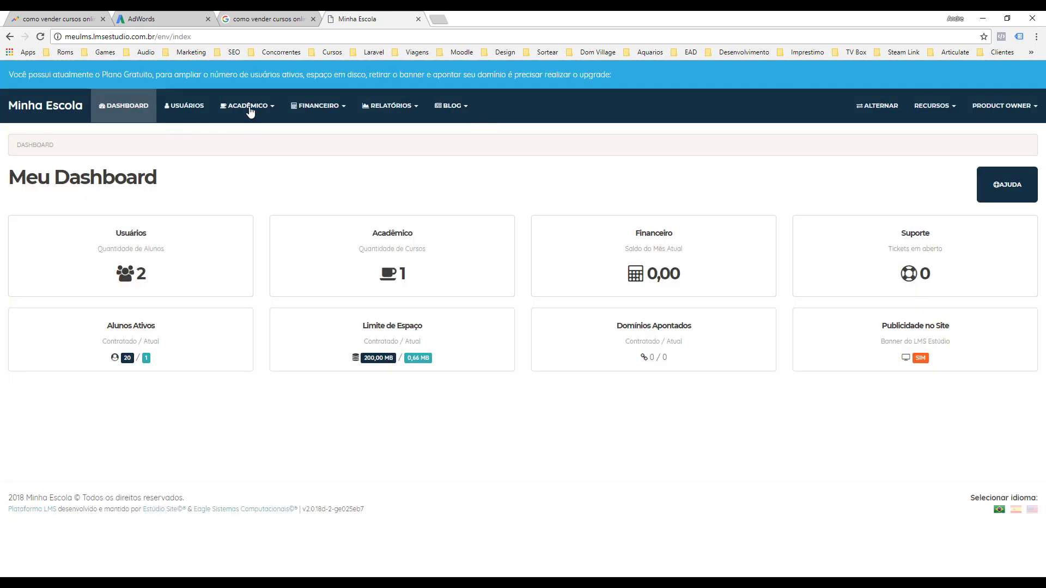
{"action": "left_click", "coordinate": [248, 107]}
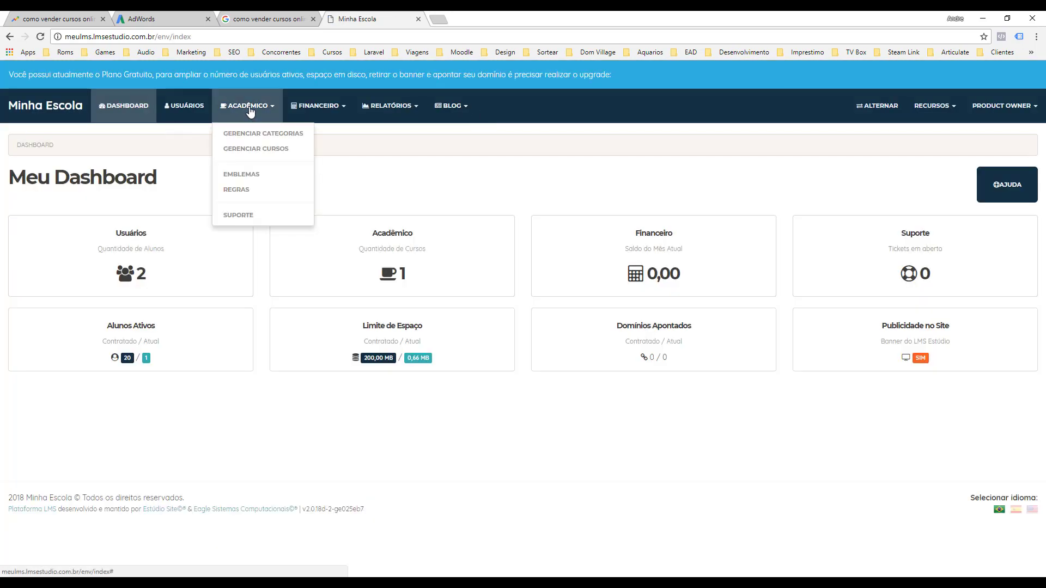
{"action": "left_click", "coordinate": [259, 155]}
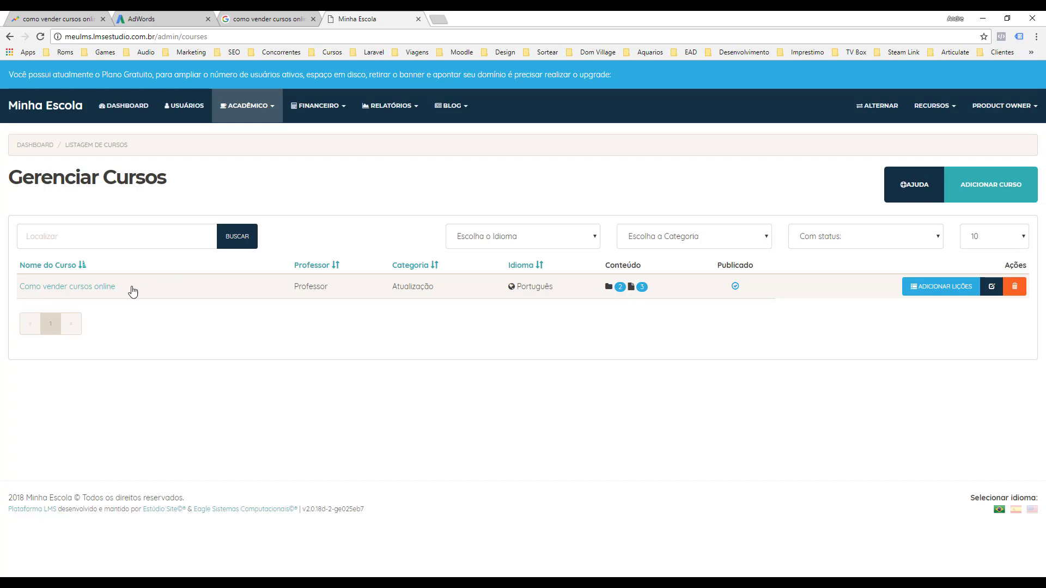
{"action": "left_click", "coordinate": [87, 289]}
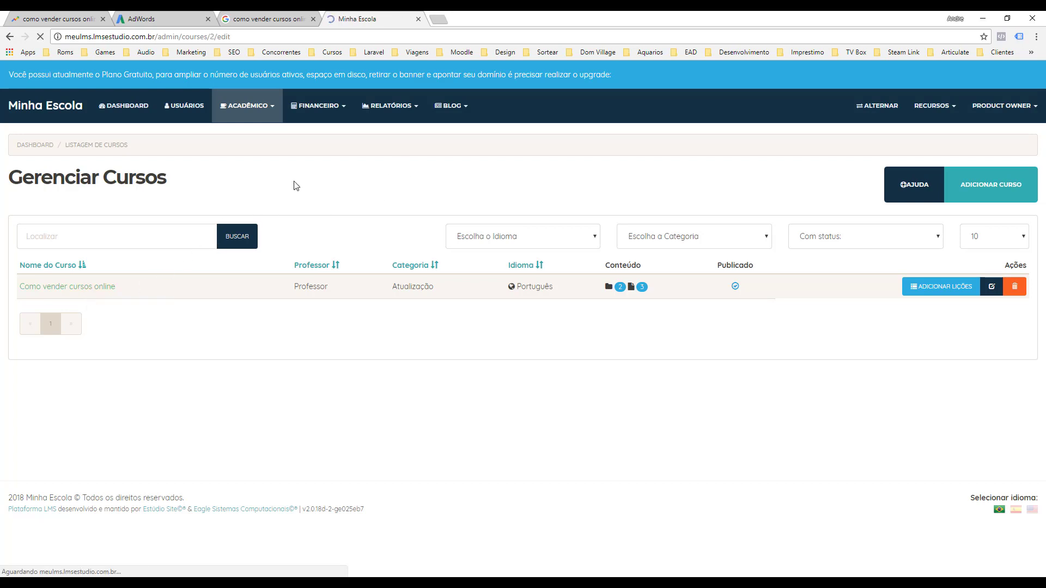
{"action": "scroll", "coordinate": [98, 260], "scroll_direction": "down", "scroll_amount": 2}
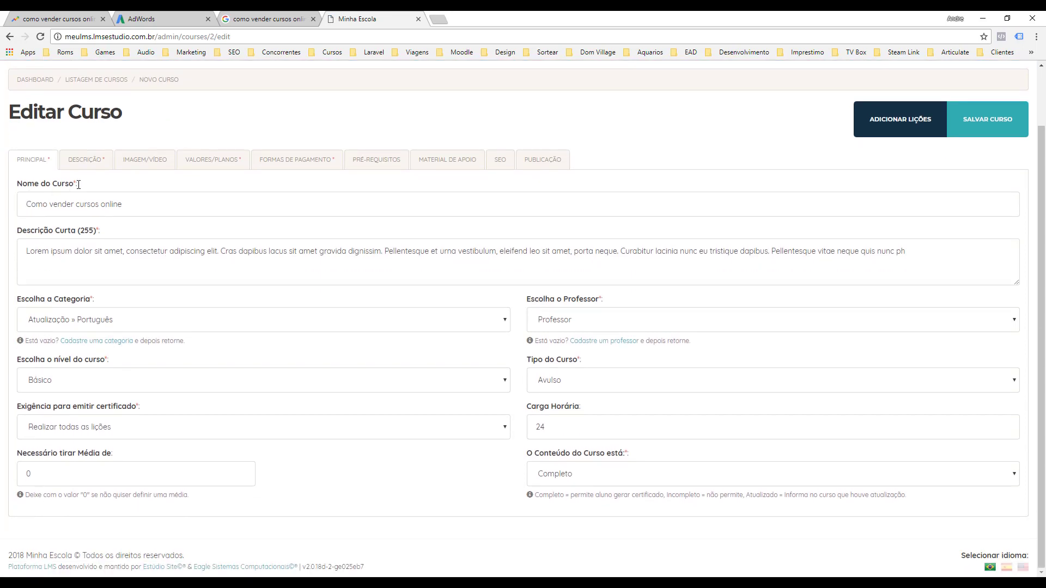
Extend the course name to "Como vender cursos online pela internet"
{"action": "left_click_drag", "start_coordinate": [79, 185], "coordinate": [22, 188]}
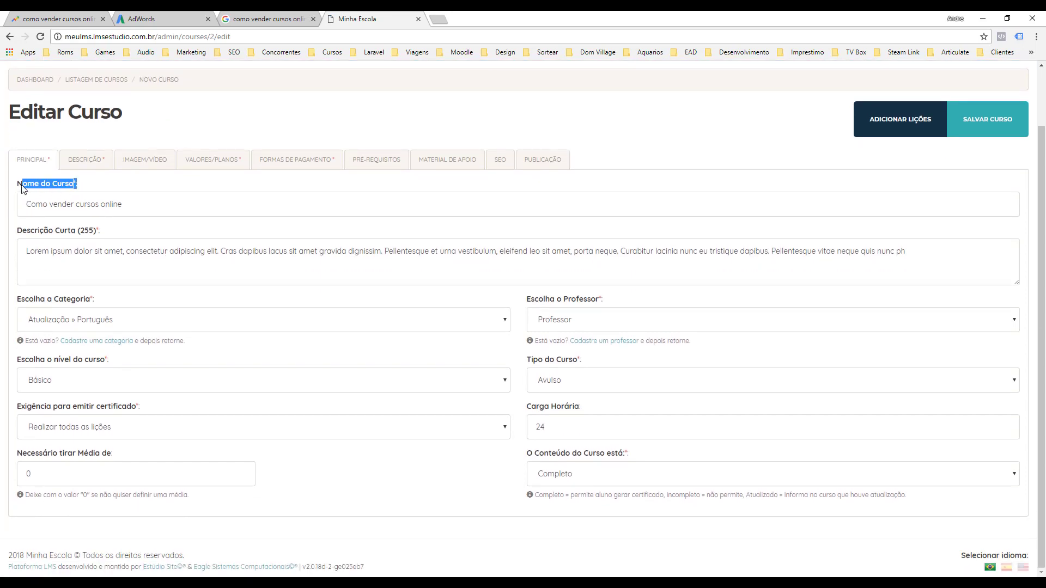
{"action": "left_click", "coordinate": [135, 204]}
{"action": "left_click_drag", "start_coordinate": [27, 205], "coordinate": [129, 200]}
{"action": "left_click", "coordinate": [139, 206]}
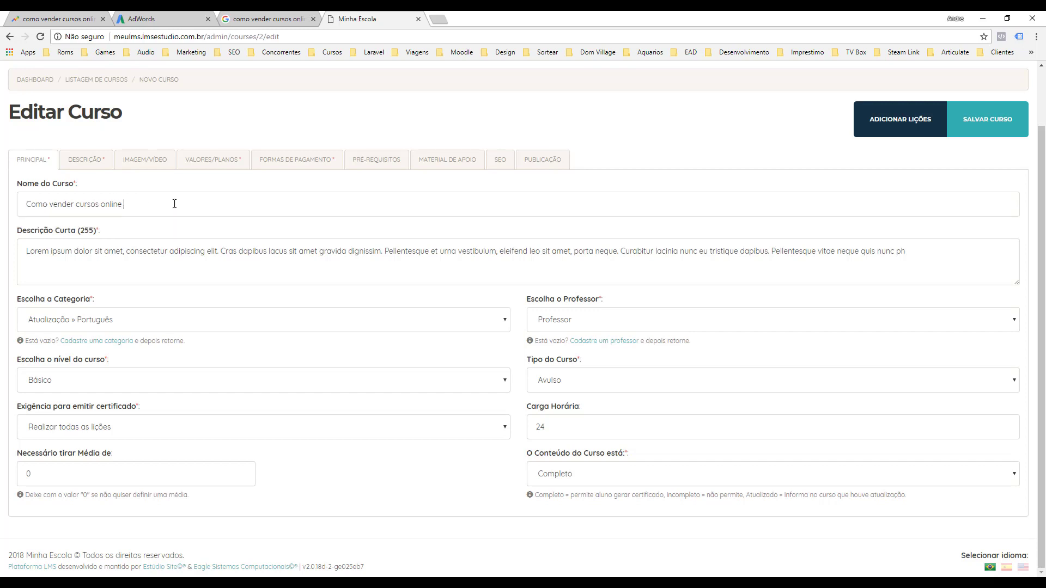
{"action": "type", "text": "pela internet"}
{"action": "left_click_drag", "start_coordinate": [122, 204], "coordinate": [27, 207]}
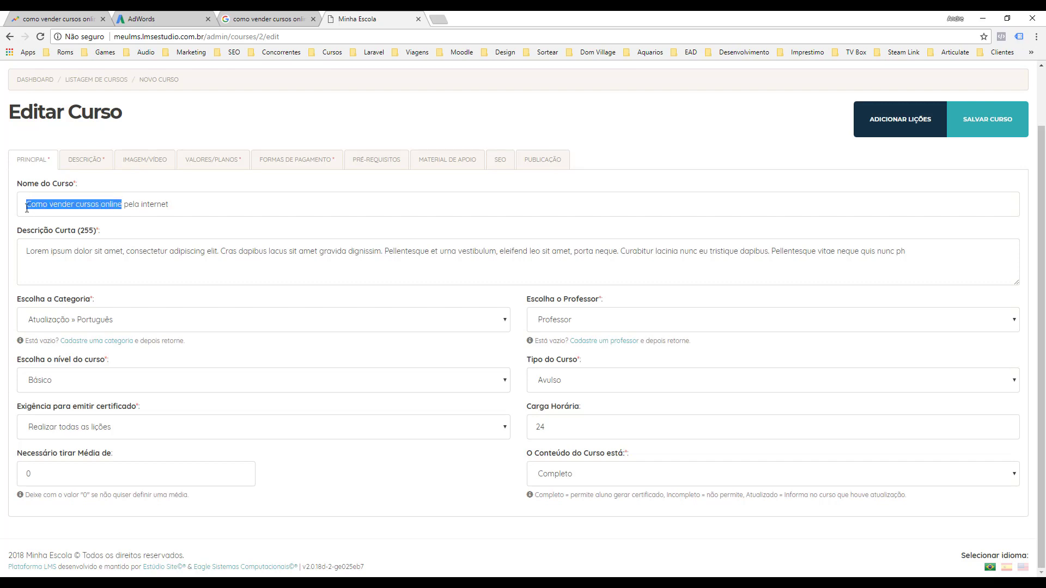
{"action": "left_click", "coordinate": [105, 250]}
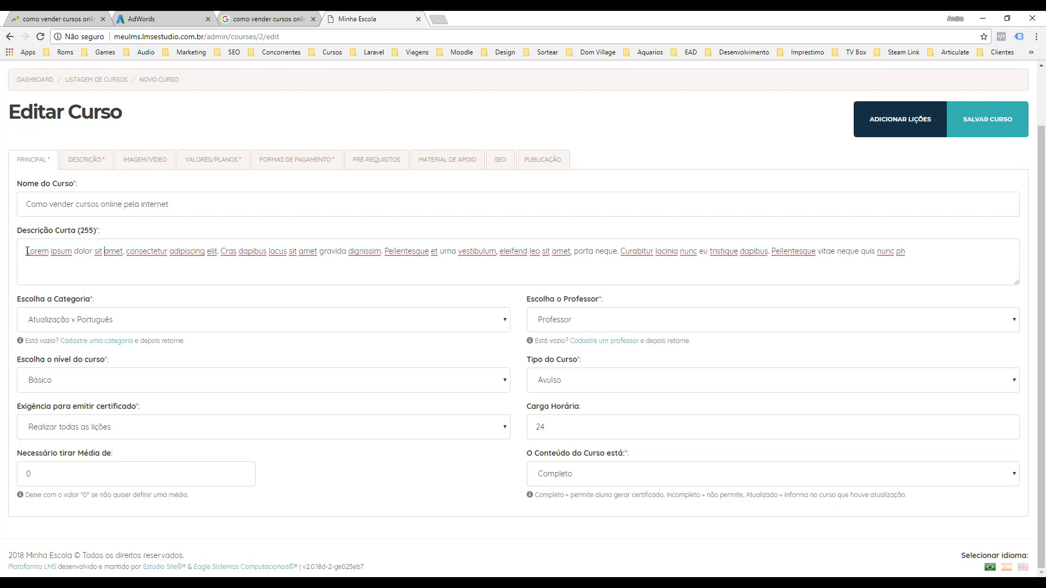
Open the school site in a new browser tab and examine the title and short description on the public course page
{"action": "scroll", "coordinate": [909, 124], "scroll_direction": "up", "scroll_amount": 2}
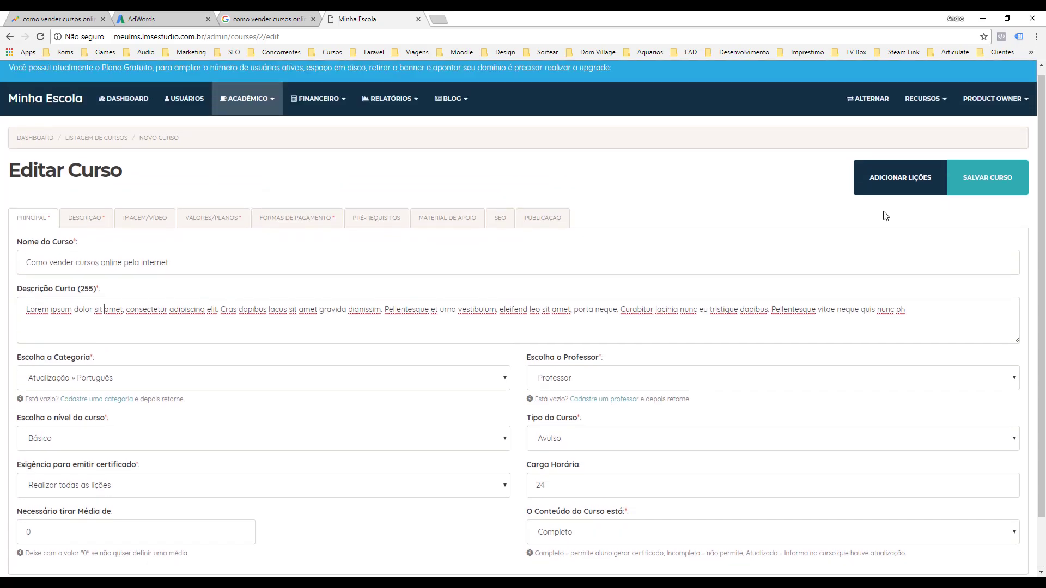
{"action": "left_click", "coordinate": [995, 105]}
{"action": "right_click", "coordinate": [977, 135]}
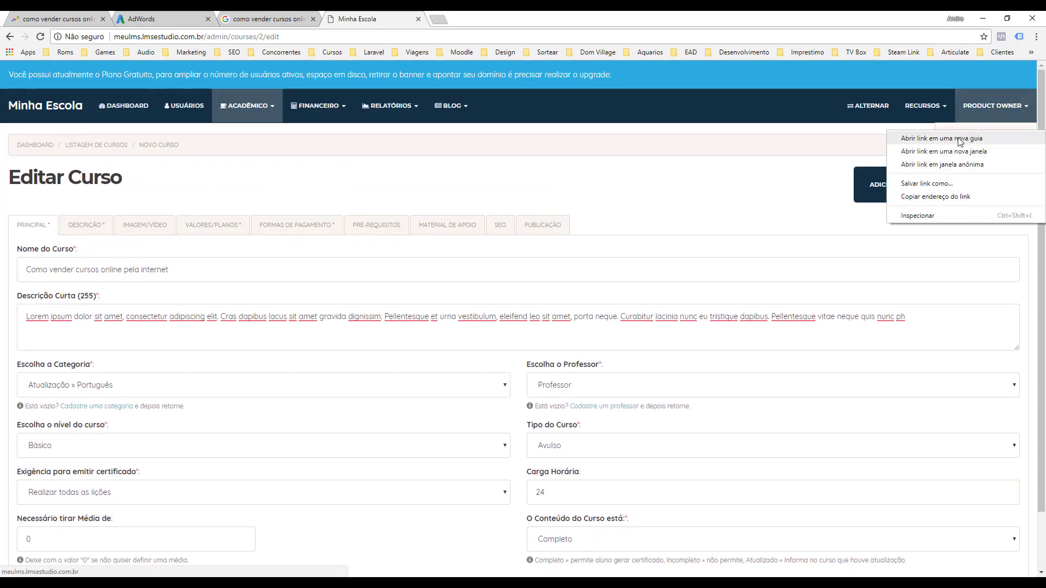
{"action": "left_click", "coordinate": [960, 141]}
{"action": "left_click", "coordinate": [479, 19]}
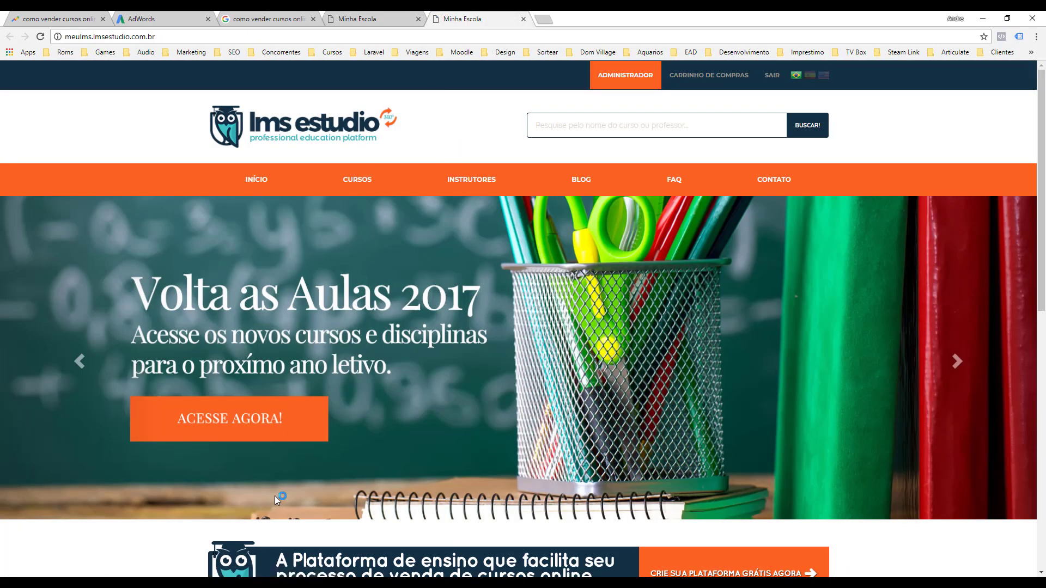
{"action": "scroll", "coordinate": [452, 163], "scroll_direction": "down", "scroll_amount": 5}
{"action": "left_click", "coordinate": [452, 172]}
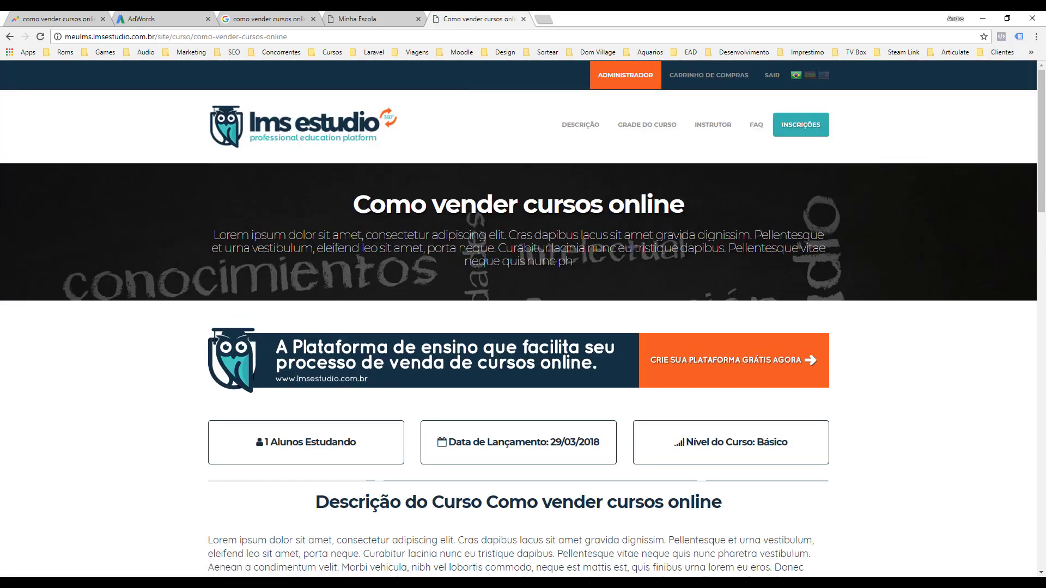
{"action": "left_click_drag", "start_coordinate": [356, 206], "coordinate": [686, 211]}
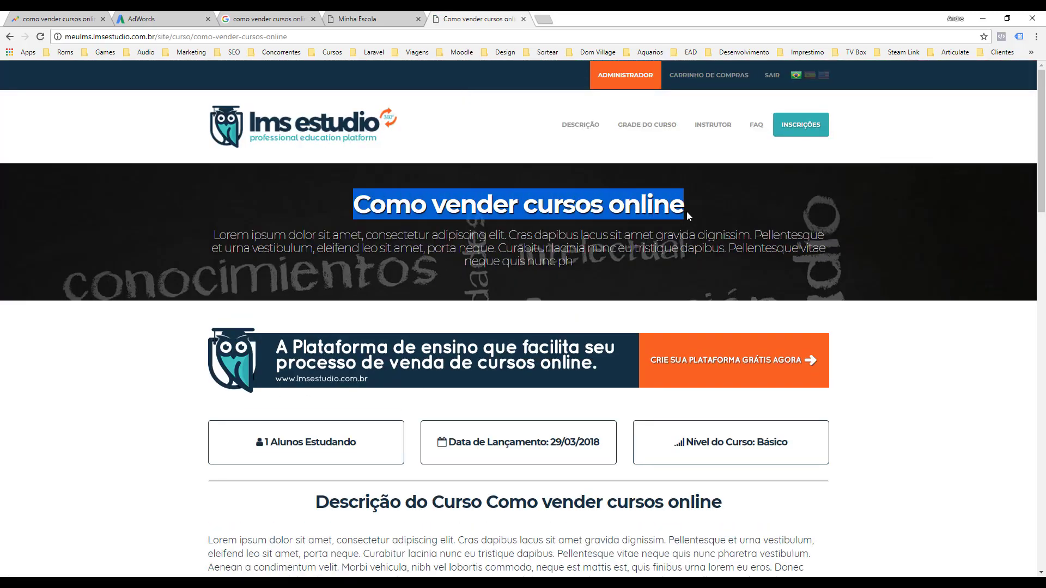
{"action": "left_click_drag", "start_coordinate": [213, 235], "coordinate": [586, 267]}
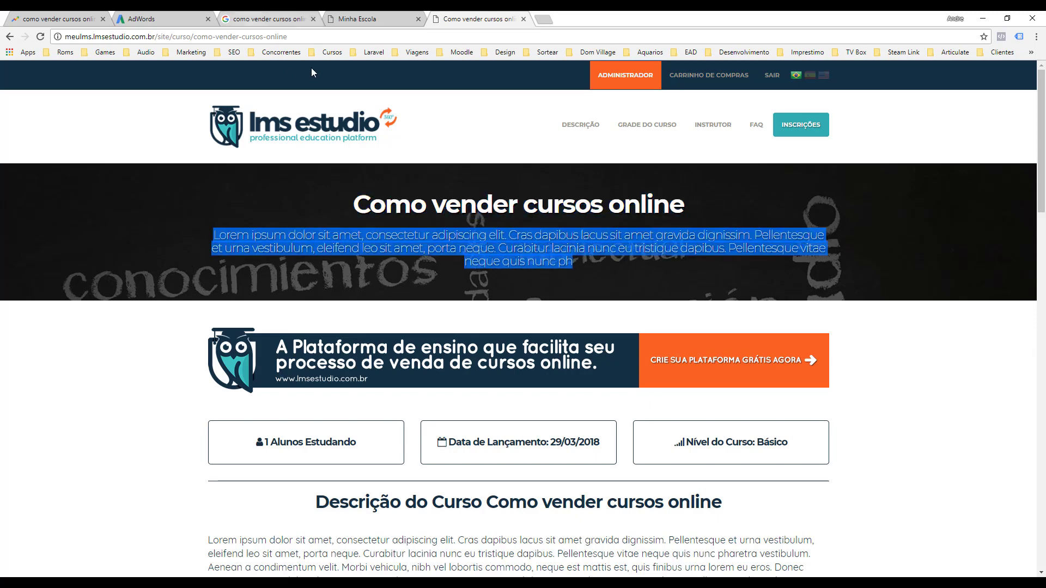
Back in the course editor, replace the short description with "Aprenda de forma definitiva como vender cursos online pela internet, de forma gratuita e paga."
{"action": "left_click", "coordinate": [357, 19]}
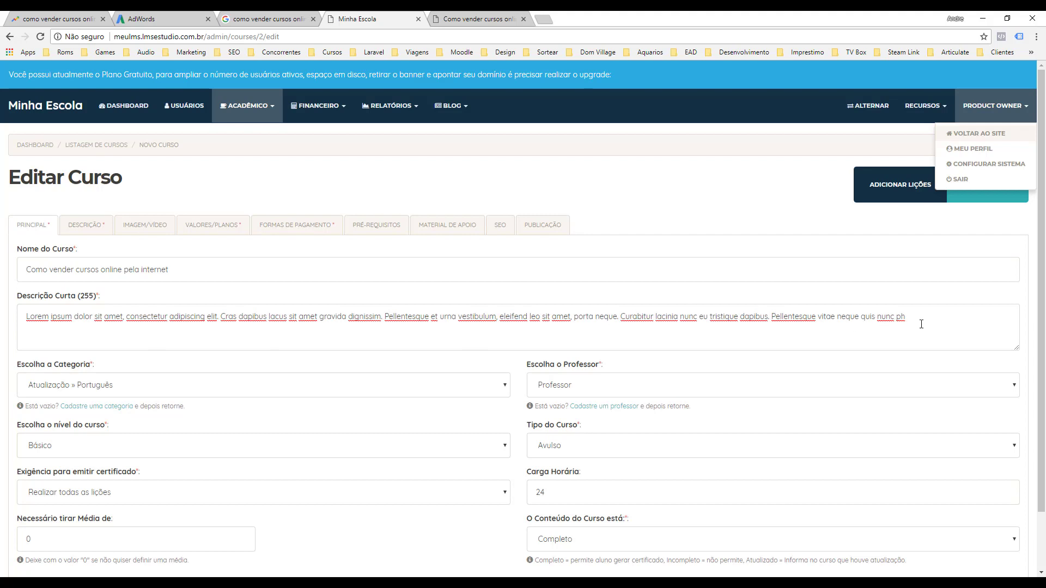
{"action": "left_click_drag", "start_coordinate": [921, 324], "coordinate": [18, 306]}
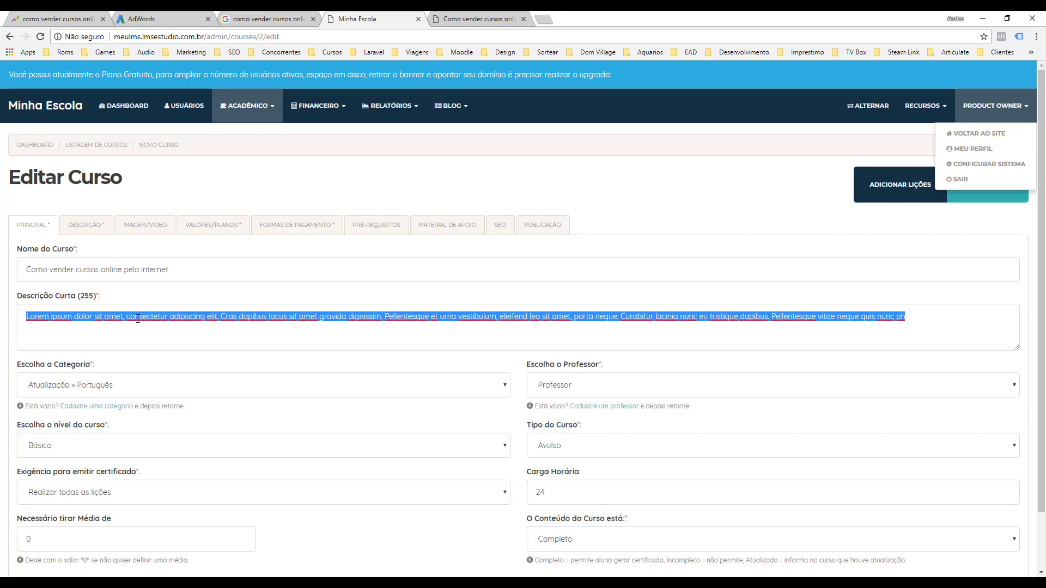
{"action": "type", "text": "Aprenda d"}
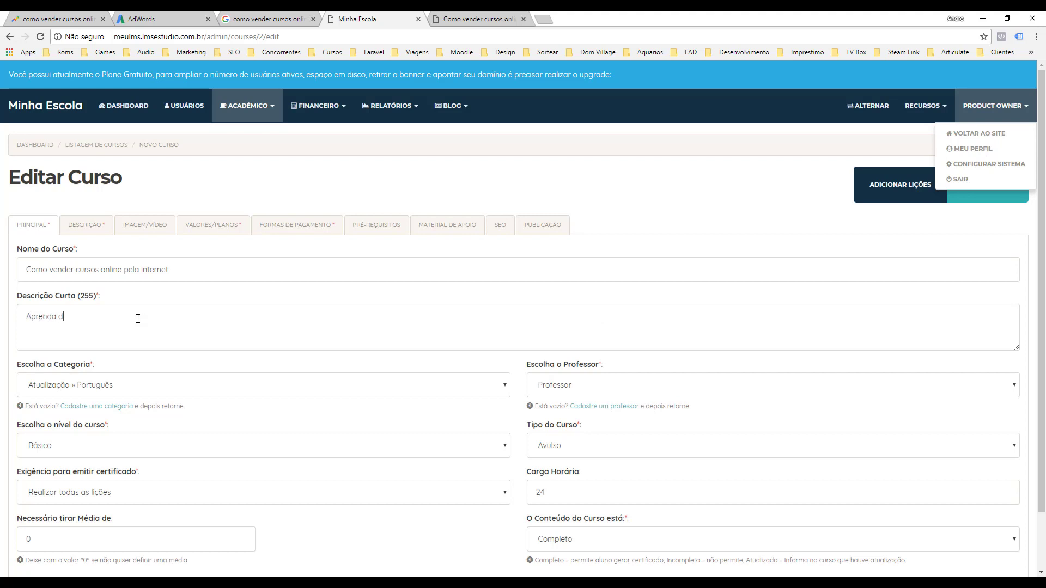
{"action": "type", "text": "e forma de"}
{"action": "type", "text": "finitio"}
{"action": "type", "text": "a a"}
{"action": "key", "text": "BackSpace"}
{"action": "key", "text": "BackSpace"}
{"action": "type", "text": "vender"}
{"action": "type", "text": " cursos"}
{"action": "type", "text": "como "}
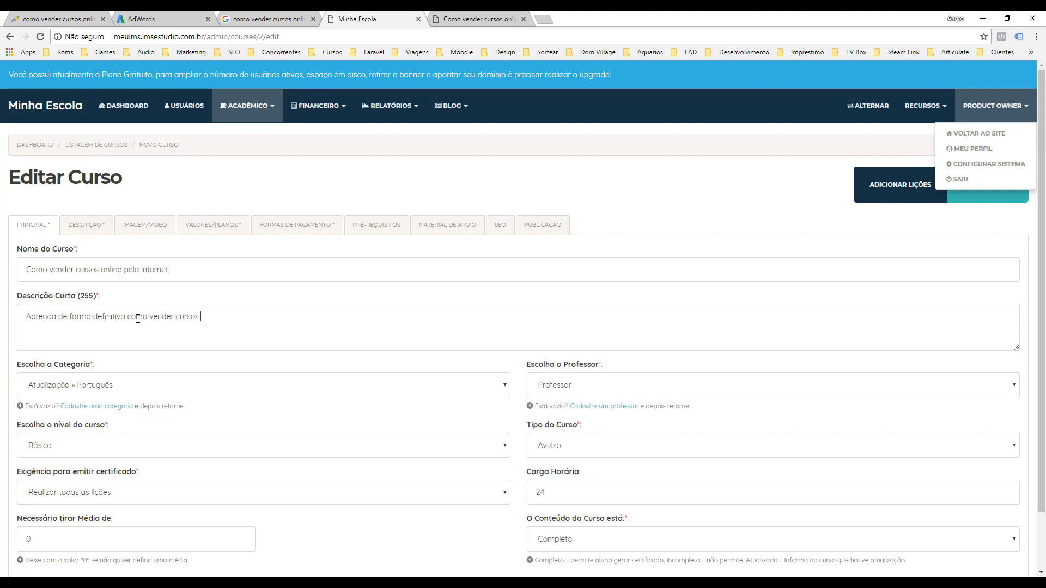
{"action": "type", "text": " online pe"}
{"action": "type", "text": "la internet"}
{"action": "type", "text": ", utiliz"}
{"action": "key", "text": "BackSpace"}
{"action": "key", "text": "BackSpace"}
{"action": "key", "text": "BackSpace"}
{"action": "key", "text": "BackSpace"}
{"action": "key", "text": "BackSpace"}
{"action": "type", "text": "de forma grat"}
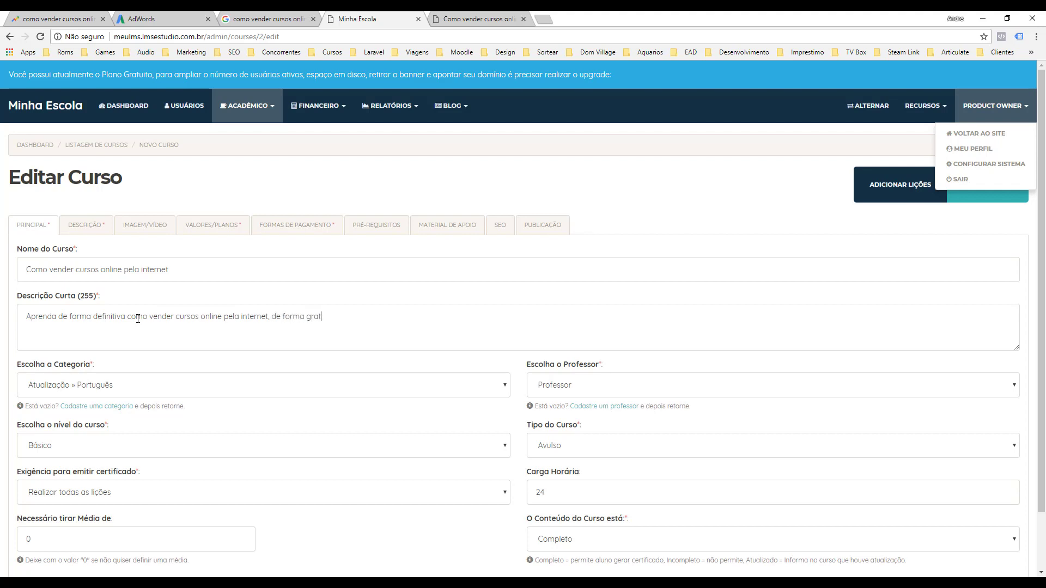
{"action": "type", "text": "uita e paga."}
Check the available category and professor options in the course's main data
{"action": "scroll", "coordinate": [119, 248], "scroll_direction": "down", "scroll_amount": 2}
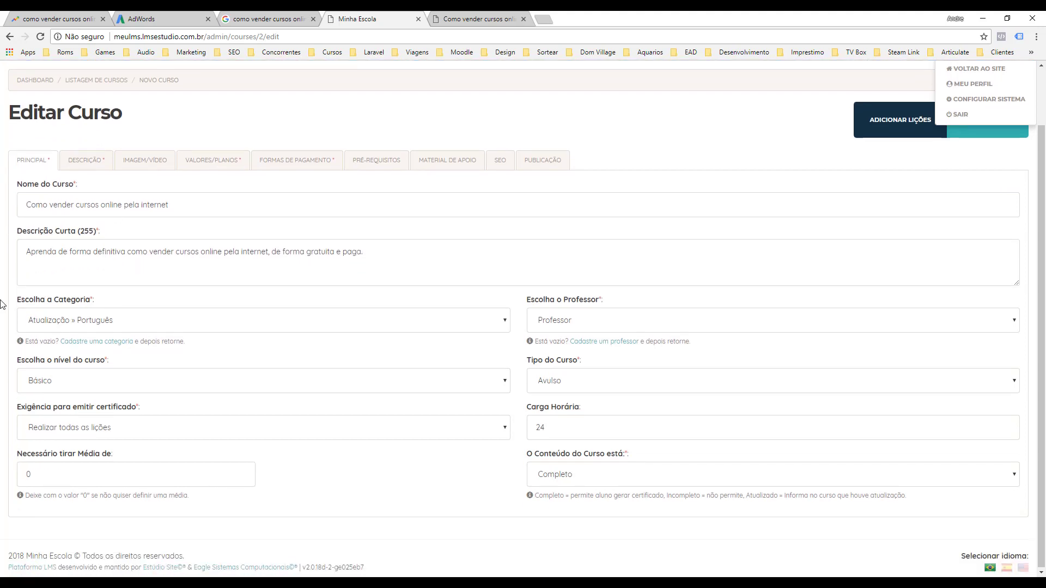
{"action": "left_click", "coordinate": [66, 325]}
{"action": "left_click", "coordinate": [71, 324]}
{"action": "left_click", "coordinate": [561, 323]}
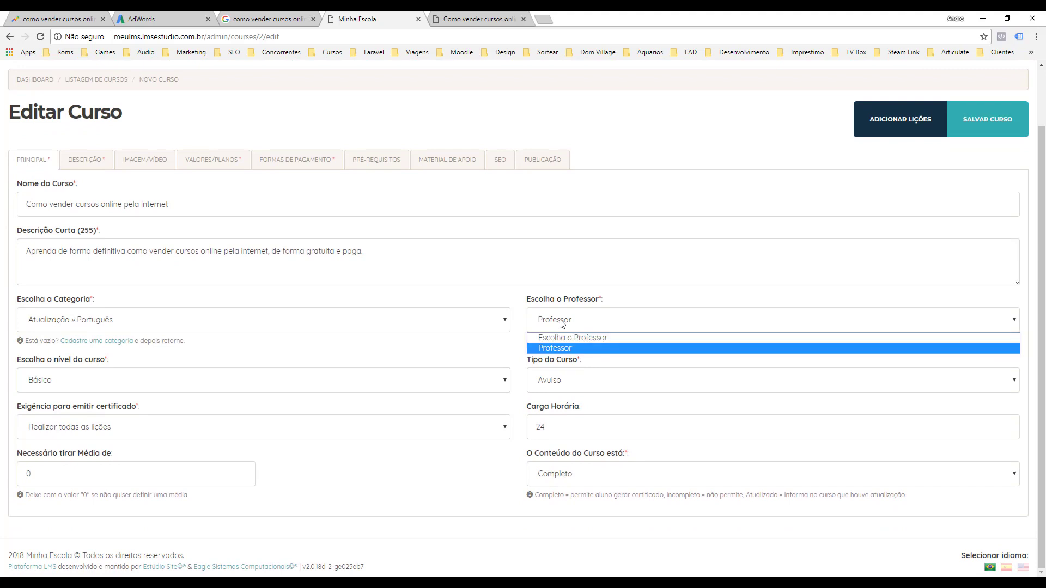
{"action": "left_click", "coordinate": [560, 322]}
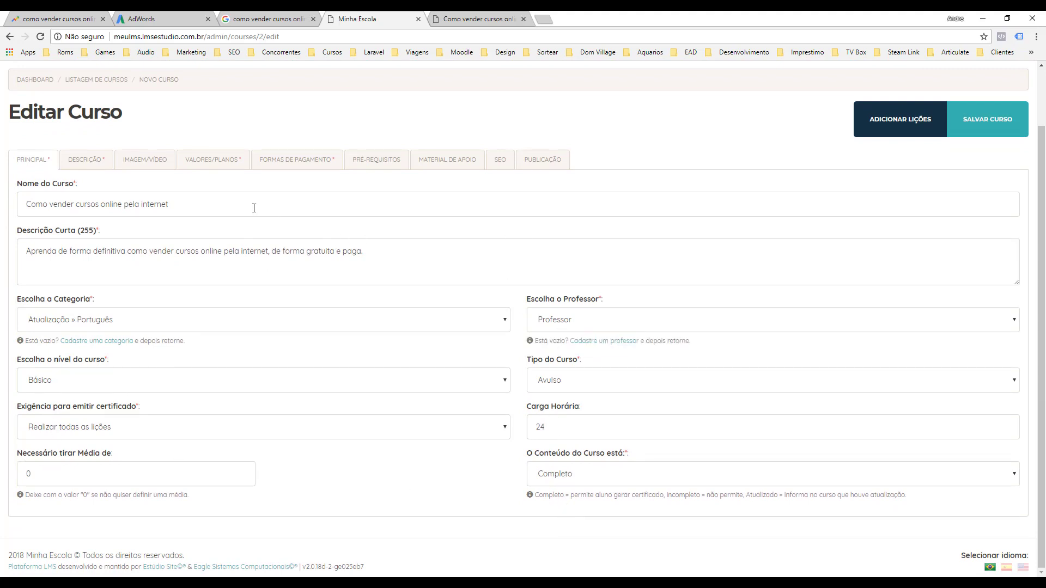
In the full course description, make "Sed suscipit" bold and "Phasellus nec arcu diam" italic
{"action": "left_click", "coordinate": [87, 160]}
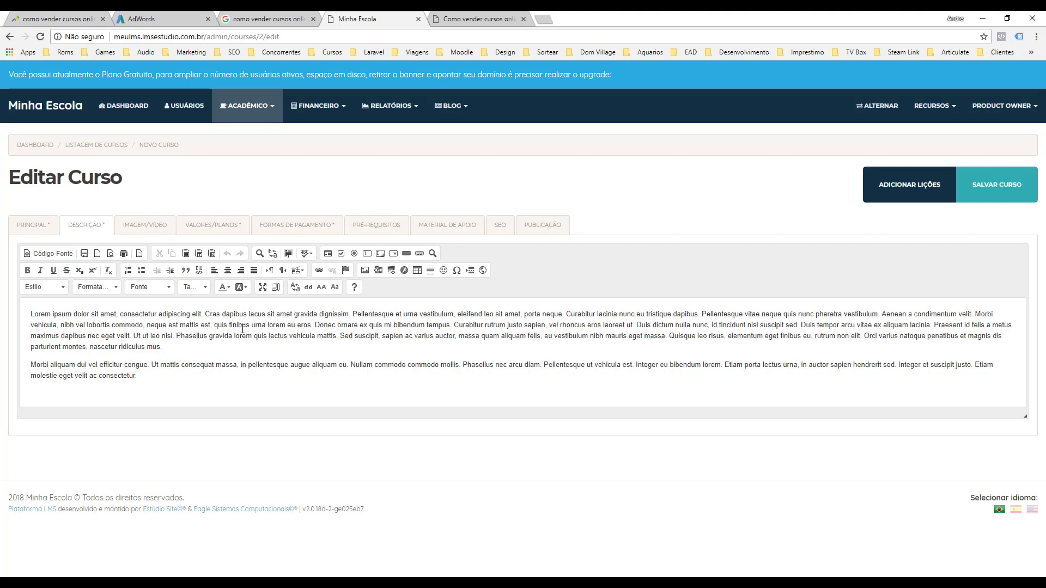
{"action": "left_click_drag", "start_coordinate": [340, 336], "coordinate": [380, 336]}
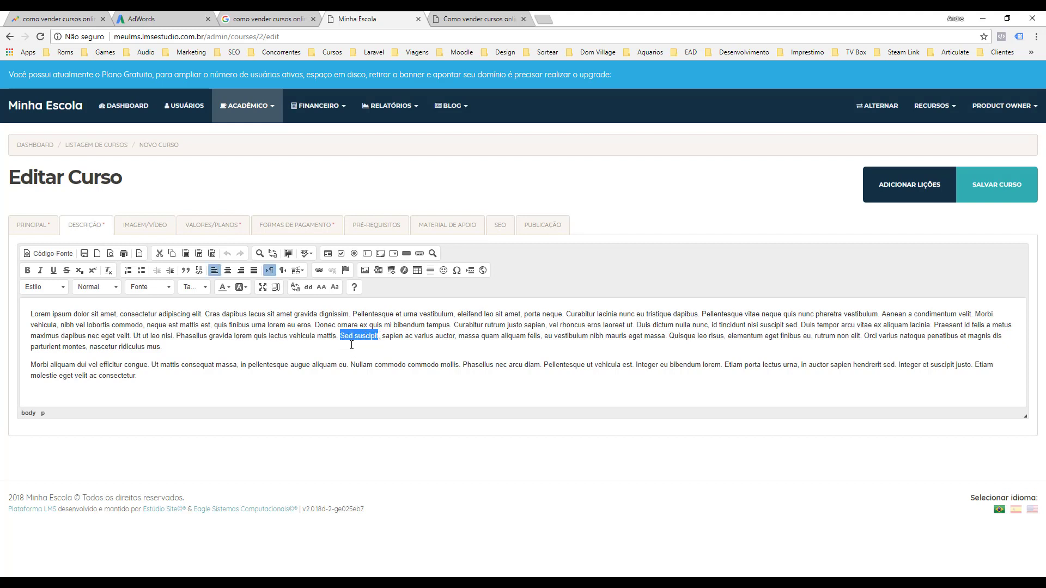
{"action": "left_click", "coordinate": [28, 270]}
{"action": "left_click_drag", "start_coordinate": [463, 364], "coordinate": [540, 365]}
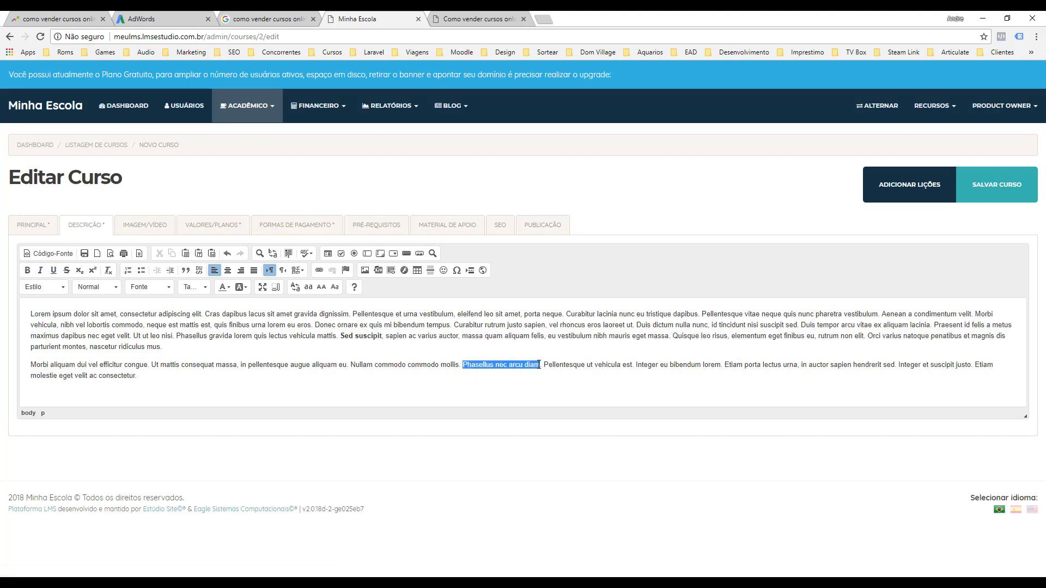
{"action": "left_click", "coordinate": [41, 271]}
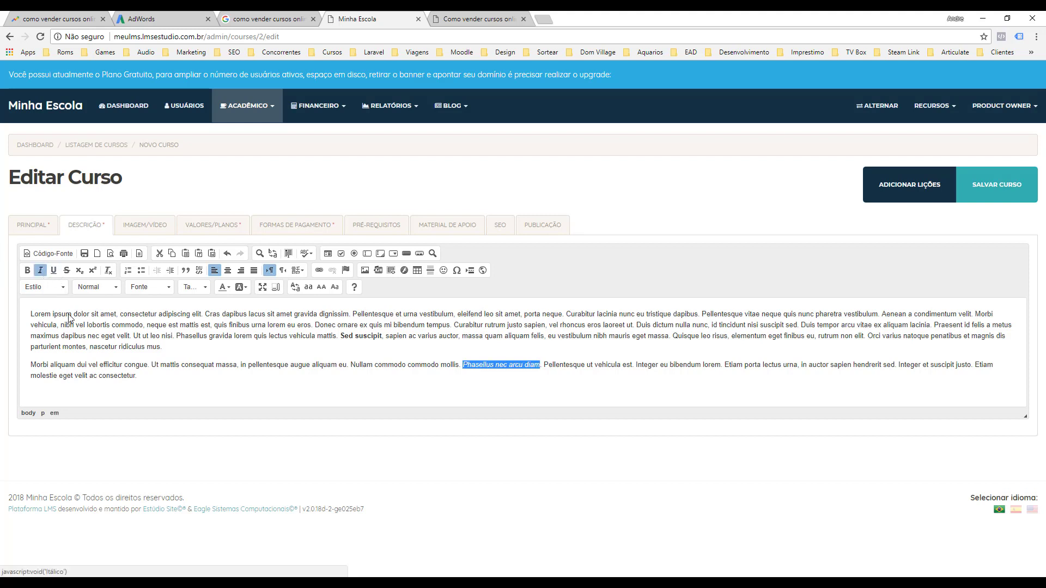
{"action": "left_click", "coordinate": [571, 370]}
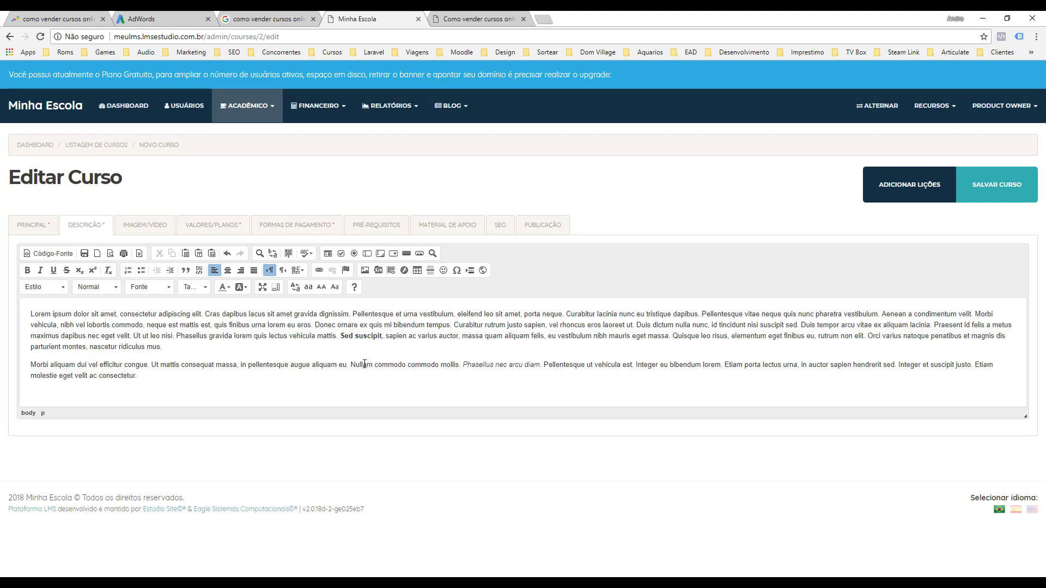
Review the course's image and video, pricing, payment, prerequisites, support material, SEO and publication settings
{"action": "left_click", "coordinate": [148, 228]}
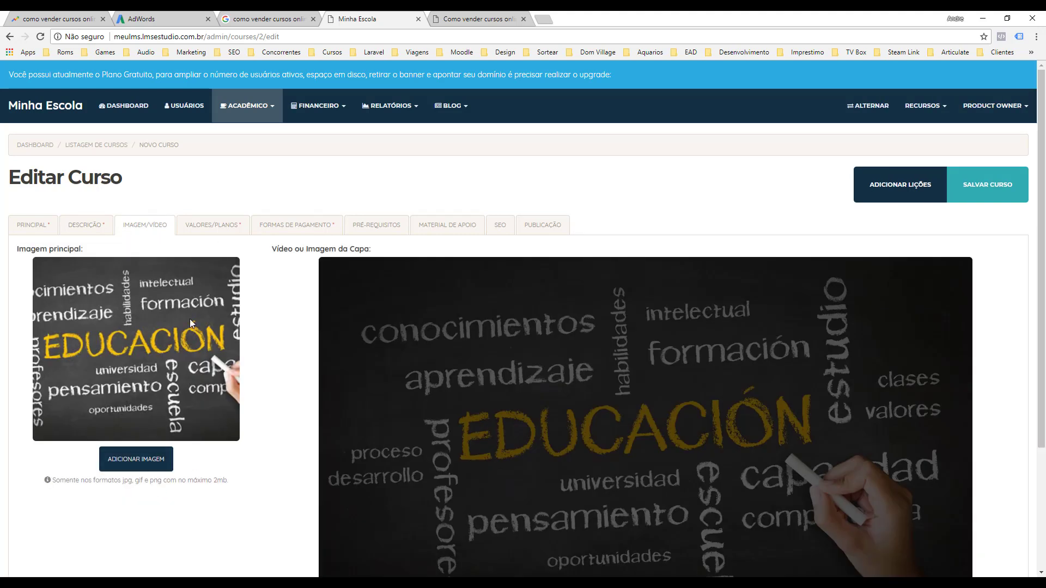
{"action": "left_click", "coordinate": [216, 231]}
{"action": "left_click", "coordinate": [315, 236]}
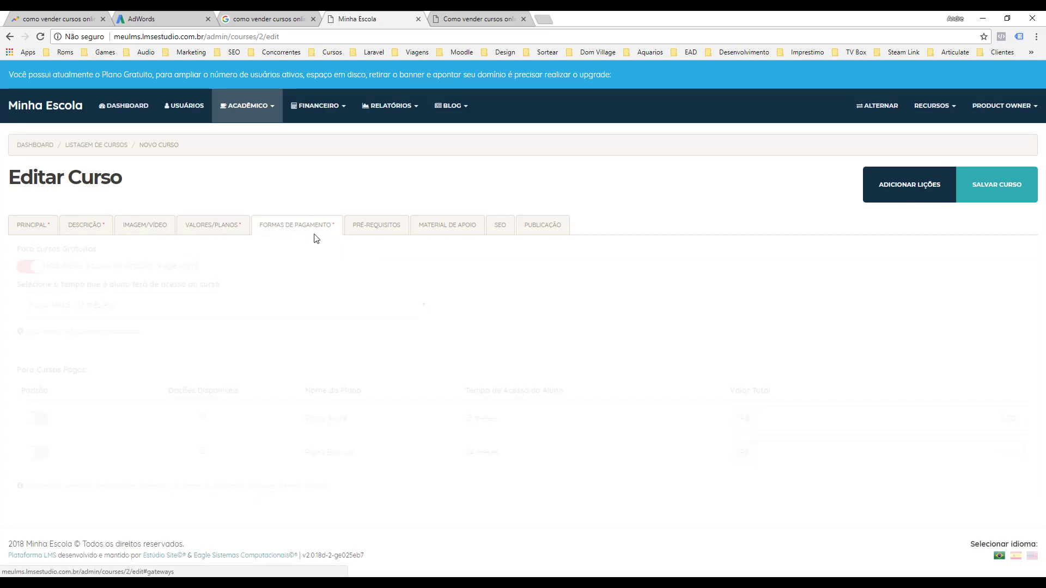
{"action": "left_click", "coordinate": [375, 225]}
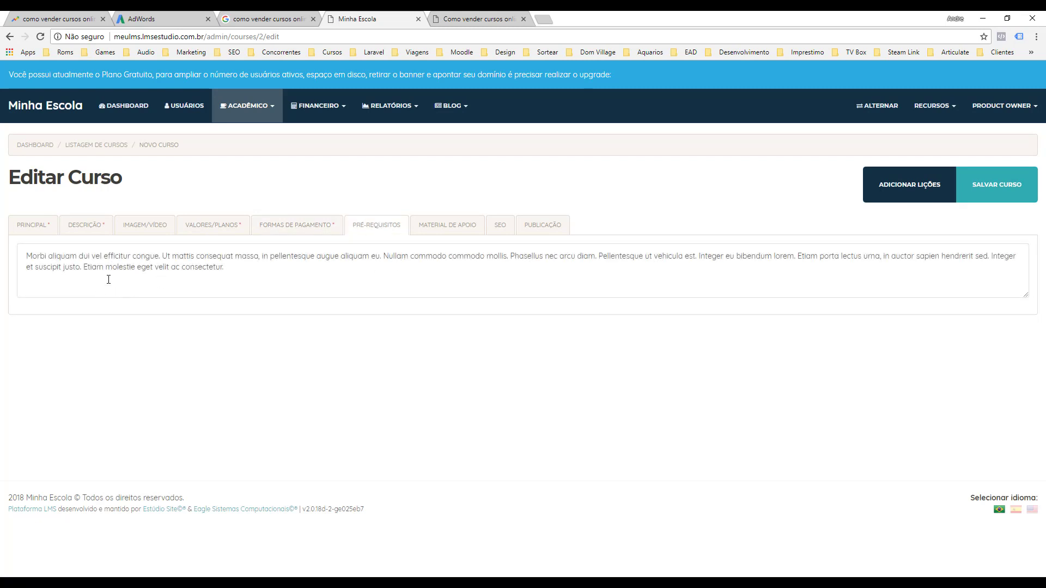
{"action": "left_click_drag", "start_coordinate": [233, 268], "coordinate": [22, 255]}
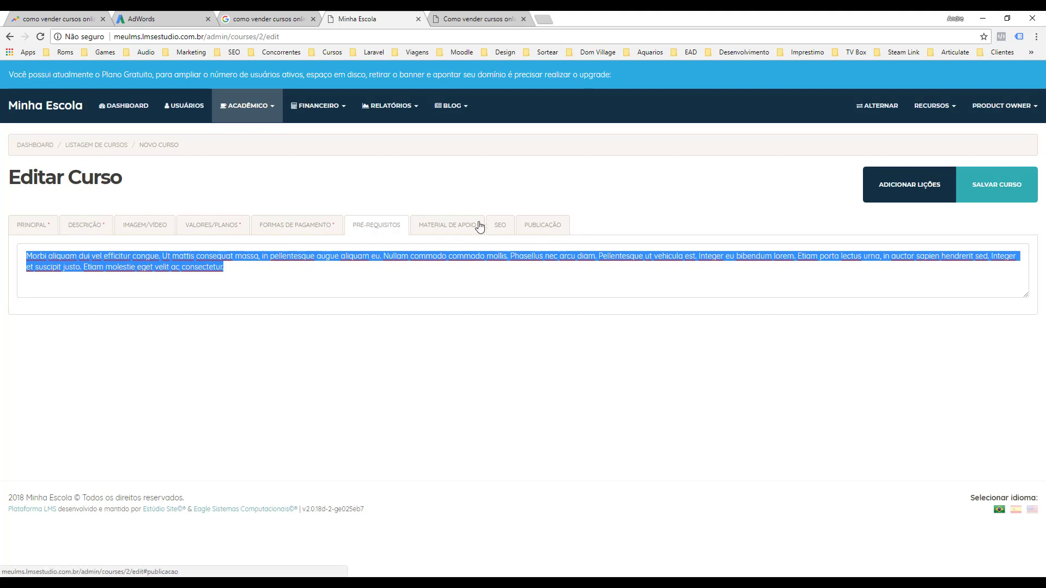
{"action": "left_click", "coordinate": [458, 226]}
{"action": "left_click", "coordinate": [500, 230]}
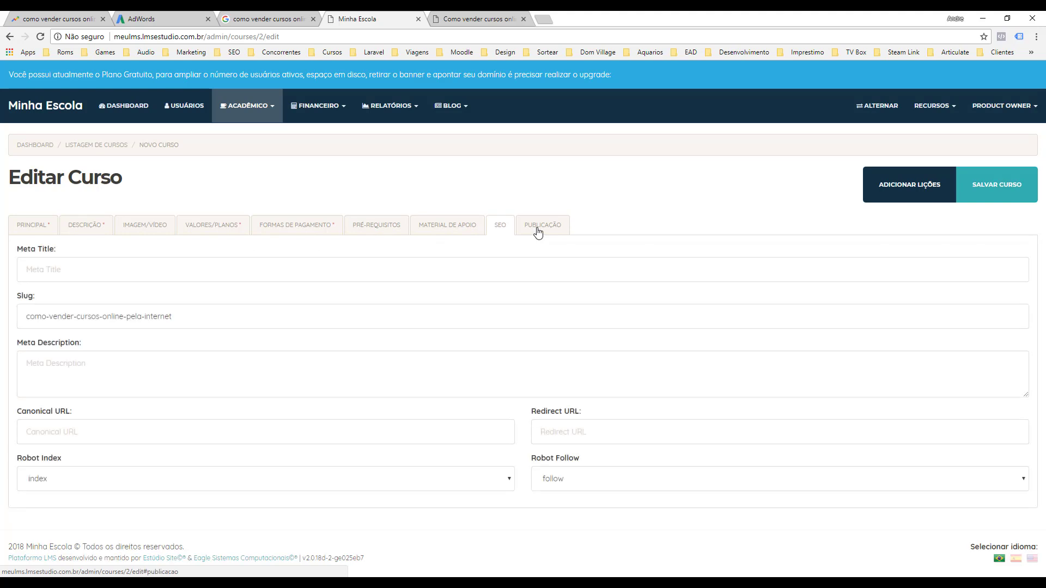
{"action": "left_click", "coordinate": [536, 232]}
Copy the course name "Como vender cursos online pela internet" into the Meta Title of the course's SEO settings
{"action": "left_click", "coordinate": [38, 225]}
{"action": "left_click_drag", "start_coordinate": [27, 271], "coordinate": [178, 271]}
{"action": "key", "text": "ctrl+c"}
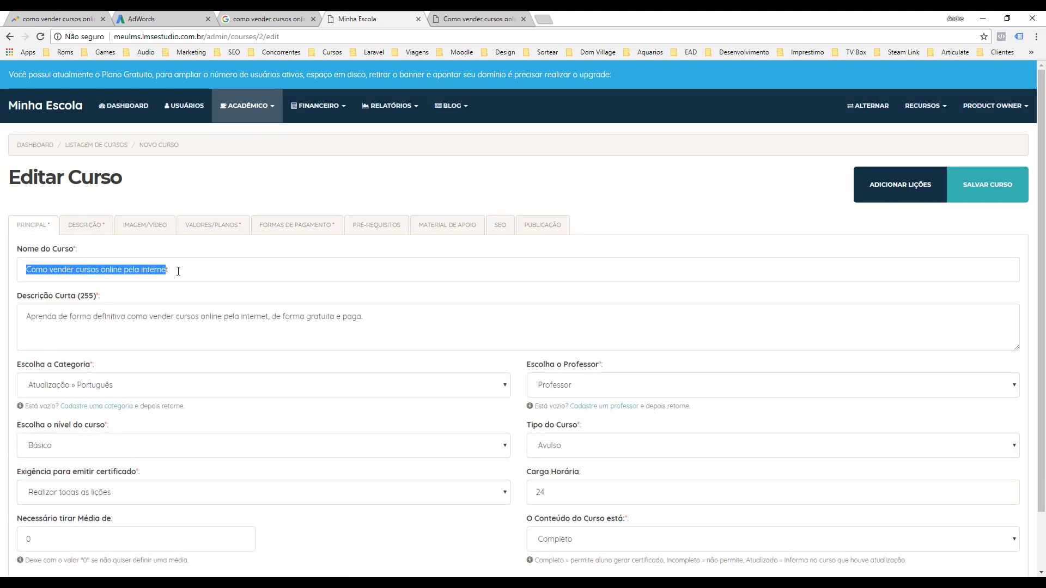
{"action": "left_click", "coordinate": [497, 229]}
{"action": "left_click", "coordinate": [61, 271]}
{"action": "key", "text": "ctrl+v"}
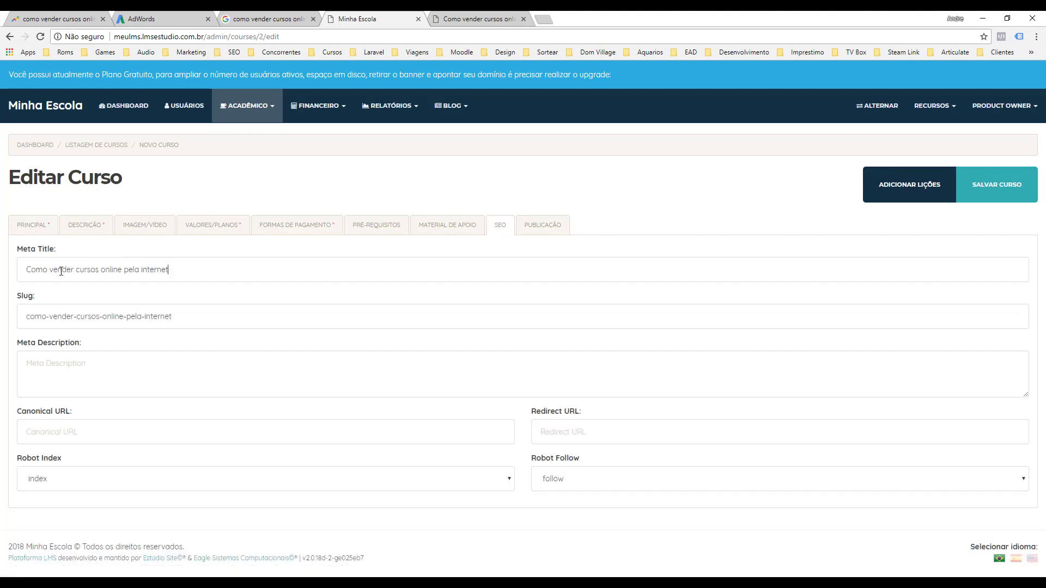
Shorten the course's Slug to "como-vender-cursos-online" in the SEO settings
{"action": "left_click", "coordinate": [44, 318]}
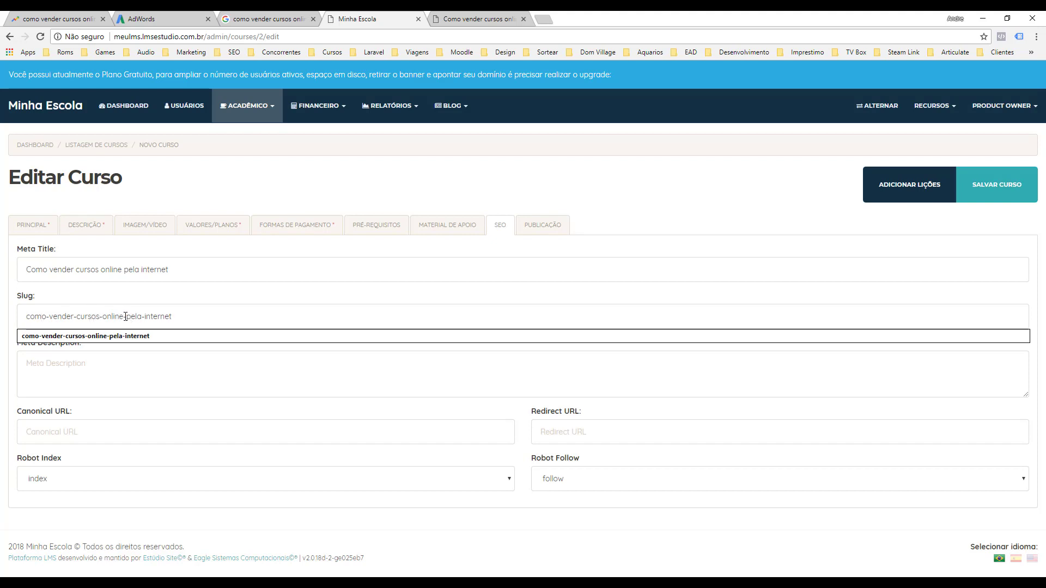
{"action": "left_click_drag", "start_coordinate": [123, 317], "coordinate": [180, 317]}
{"action": "key", "text": "BackSpace"}
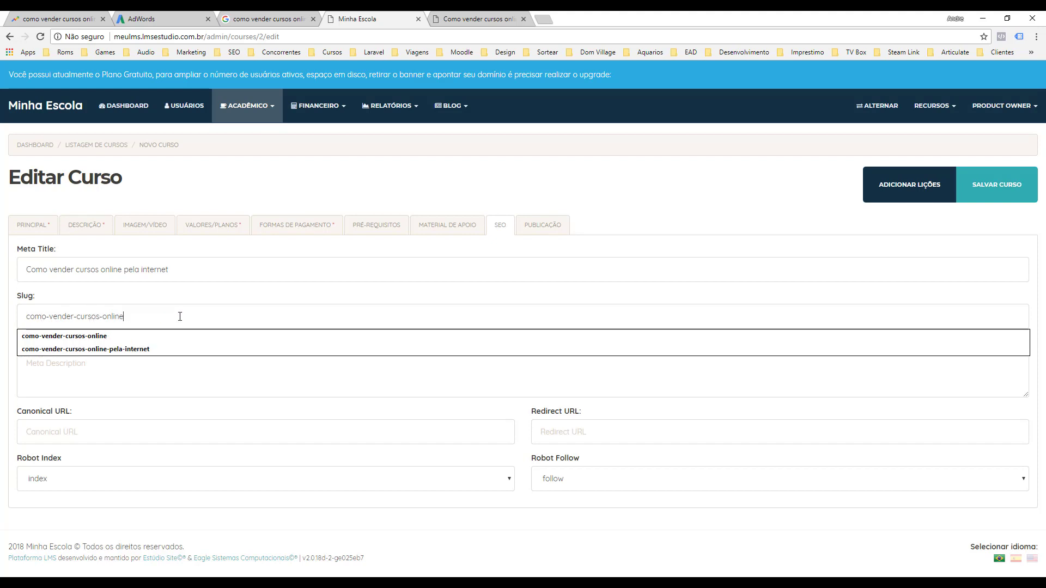
{"action": "left_click", "coordinate": [176, 289]}
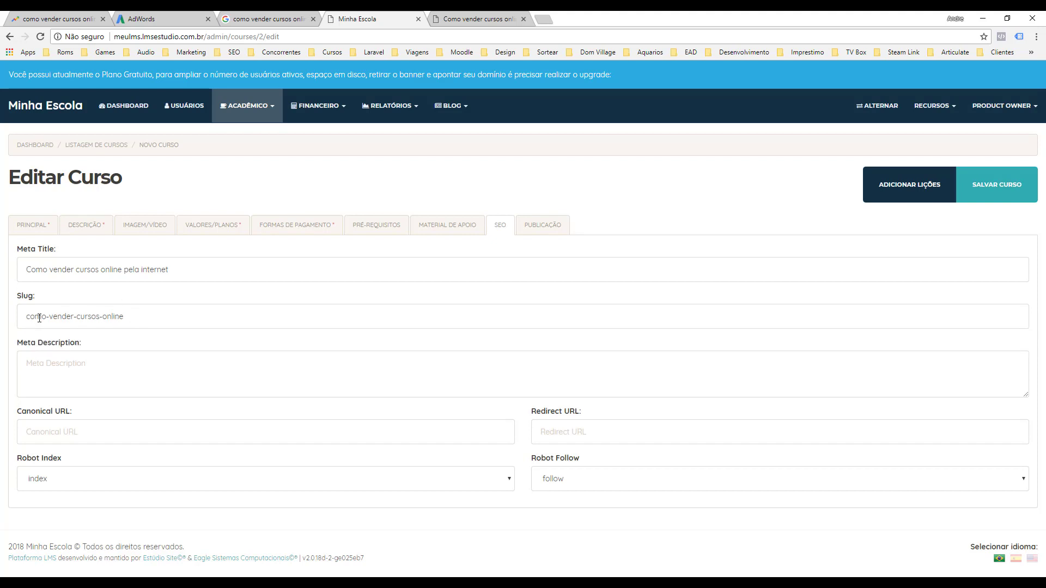
{"action": "left_click_drag", "start_coordinate": [126, 318], "coordinate": [26, 317]}
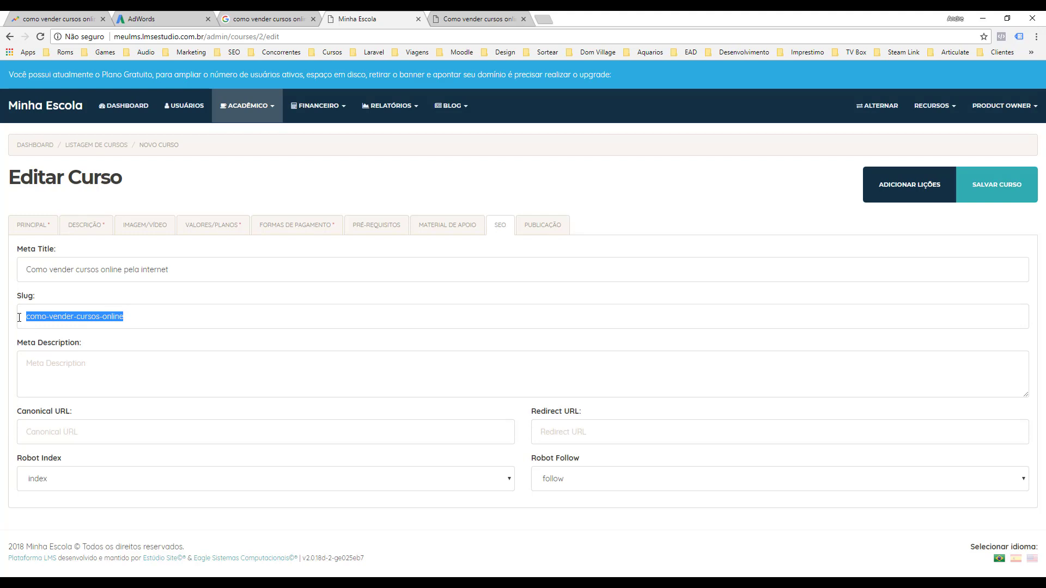
{"action": "left_click", "coordinate": [100, 299]}
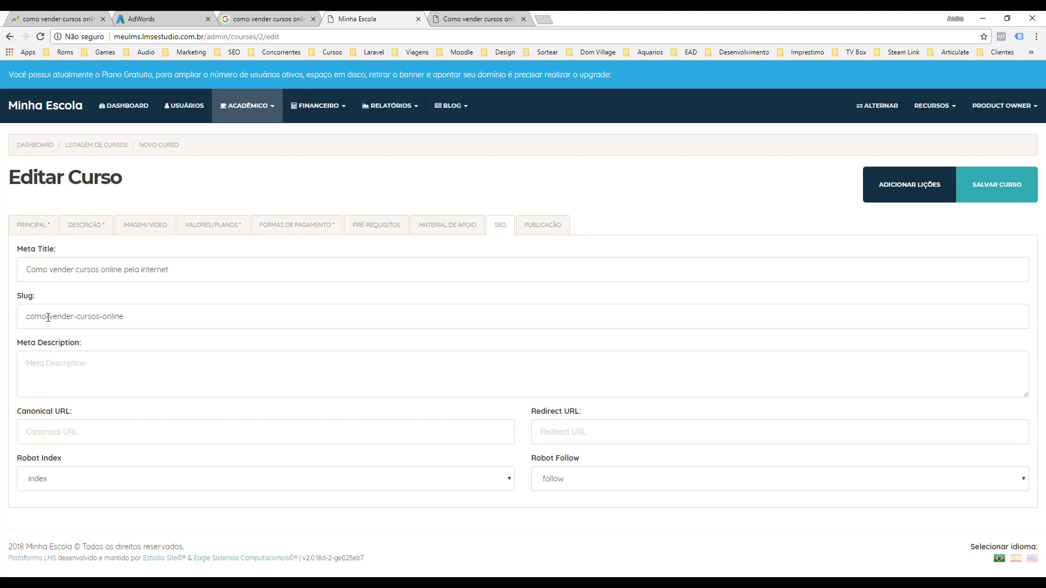
{"action": "left_click", "coordinate": [72, 318]}
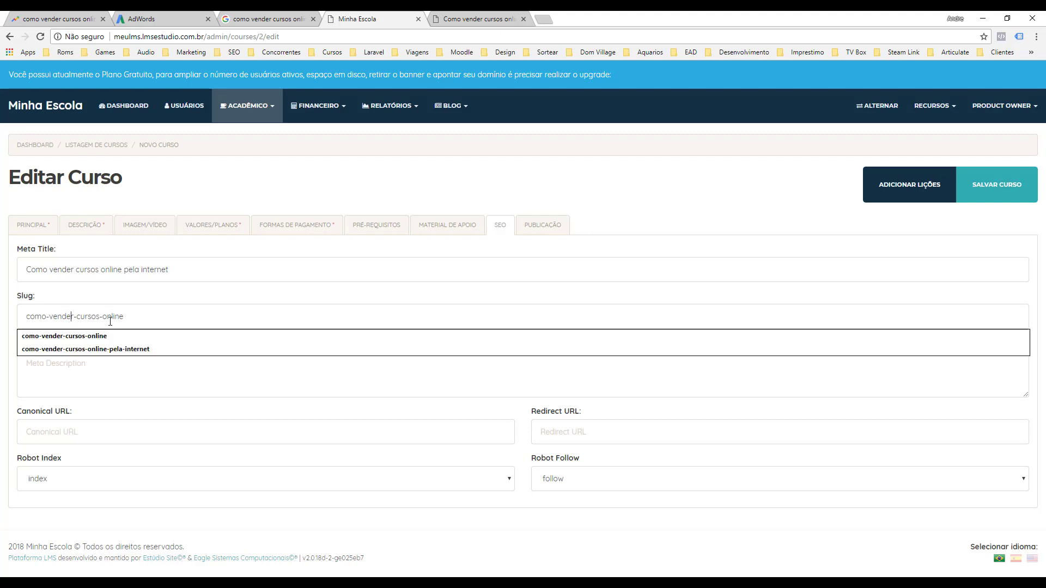
{"action": "left_click", "coordinate": [154, 298]}
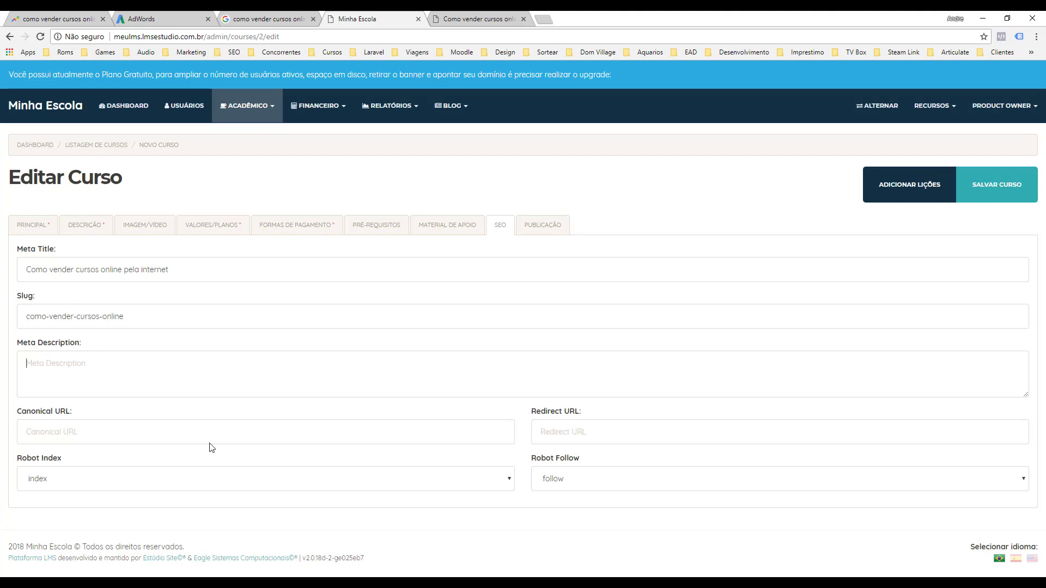
Copy the course's short description "Aprenda de forma definitiva como vender cursos online pela internet, de forma gratuita e paga." into the Meta Description
{"action": "left_click", "coordinate": [32, 225]}
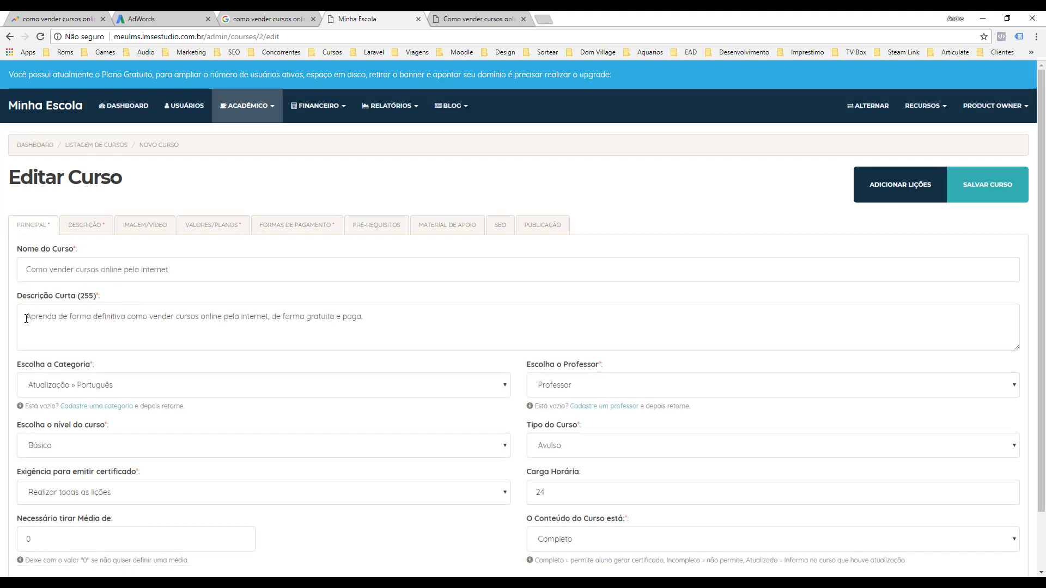
{"action": "left_click_drag", "start_coordinate": [26, 317], "coordinate": [369, 326]}
{"action": "key", "text": "ctrl+c"}
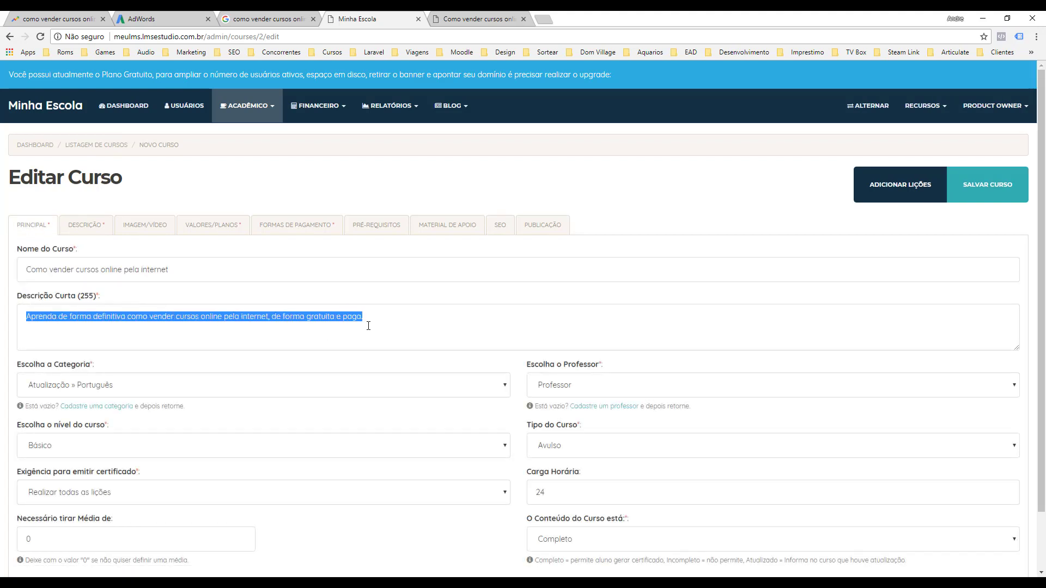
{"action": "left_click", "coordinate": [499, 227]}
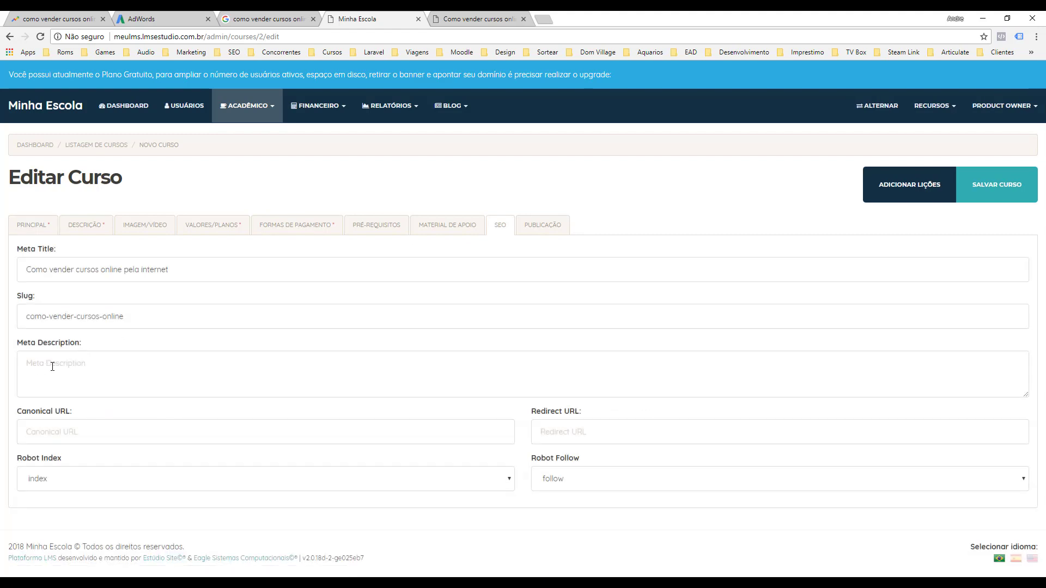
{"action": "key", "text": "ctrl+v"}
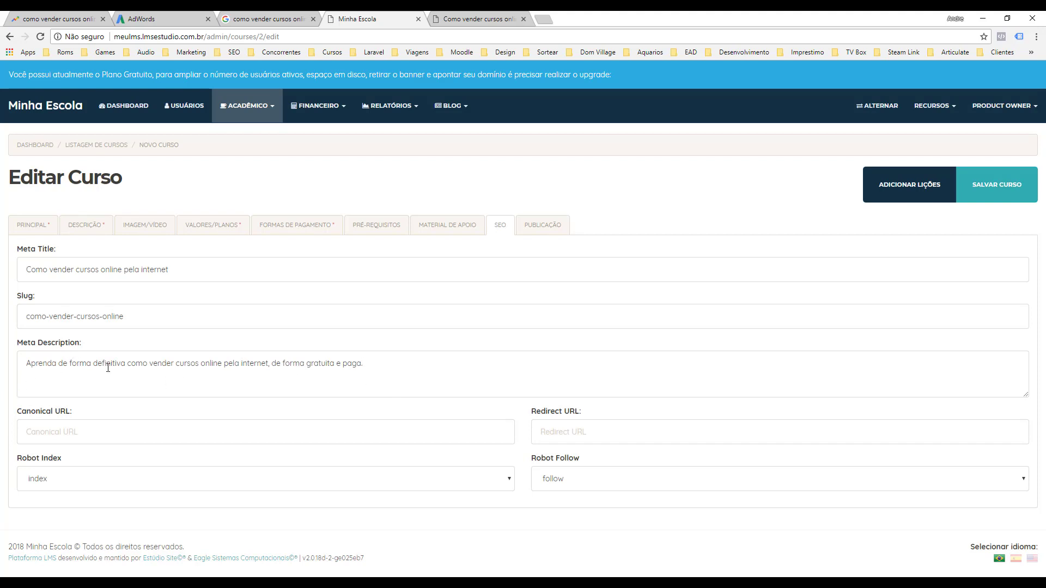
{"action": "left_click_drag", "start_coordinate": [128, 363], "coordinate": [221, 364]}
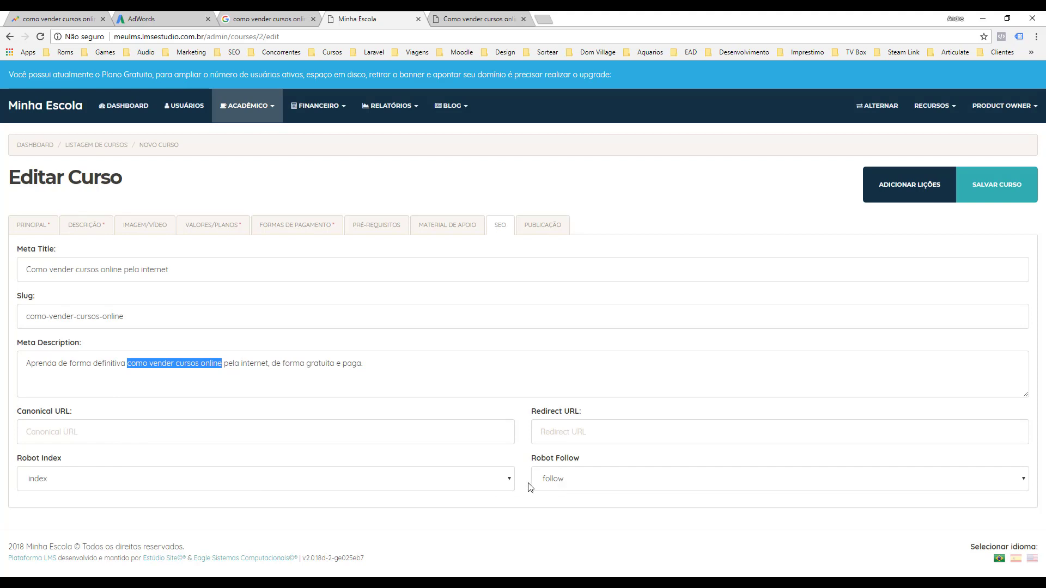
Check the Robot Follow options, keep follow selected, and save the course
{"action": "left_click", "coordinate": [549, 482]}
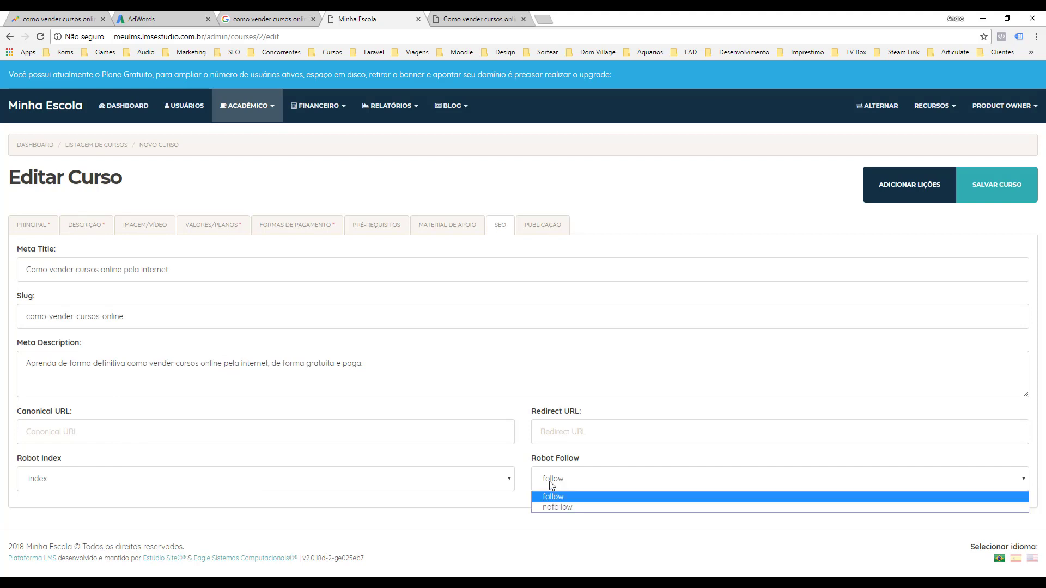
{"action": "left_click", "coordinate": [549, 482]}
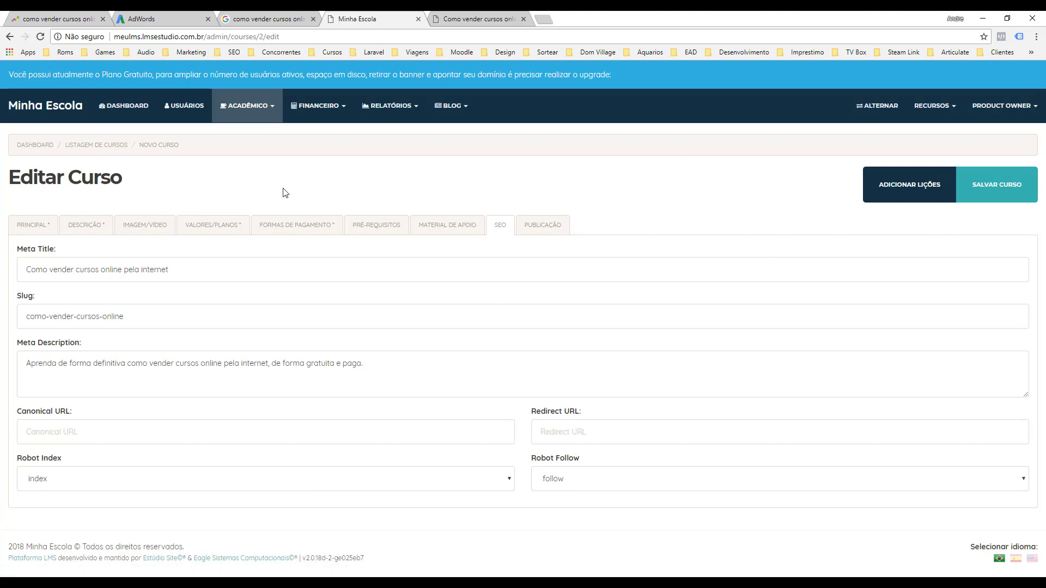
{"action": "left_click", "coordinate": [999, 188]}
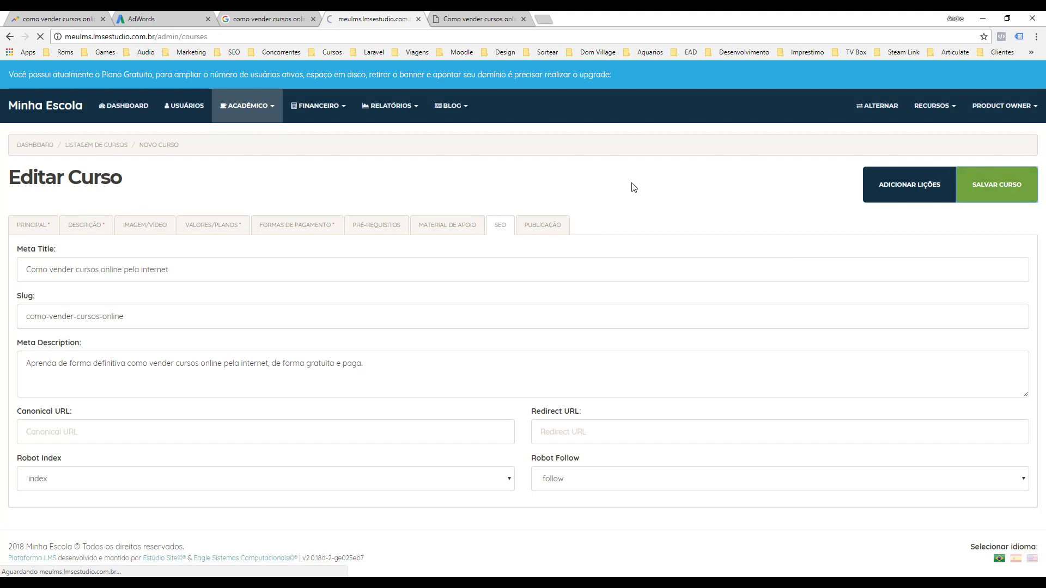
Reload the public course page and review its title, short description, full description, prerequisites and lesson list
{"action": "left_click", "coordinate": [485, 15]}
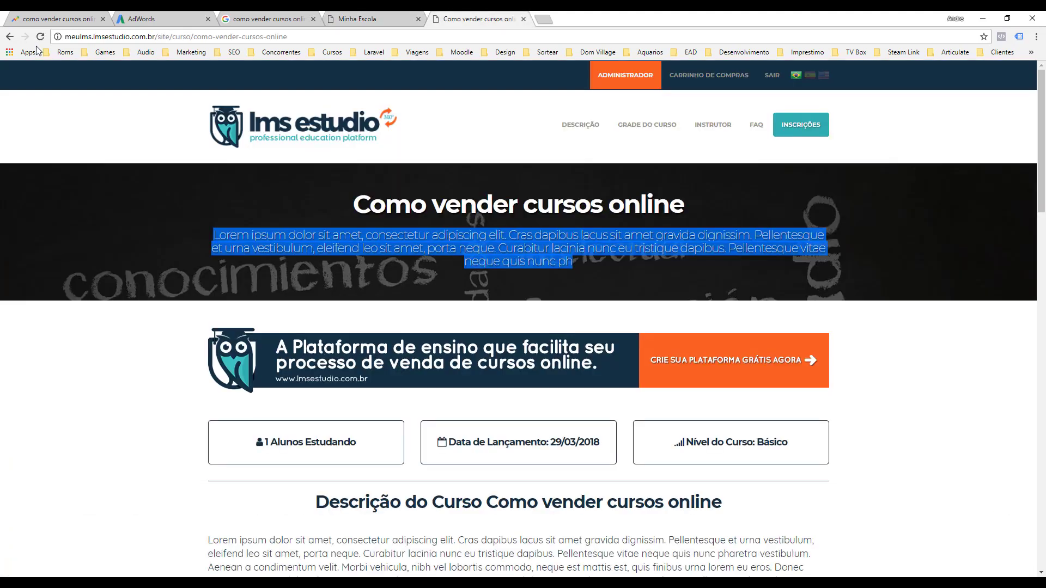
{"action": "left_click", "coordinate": [39, 36]}
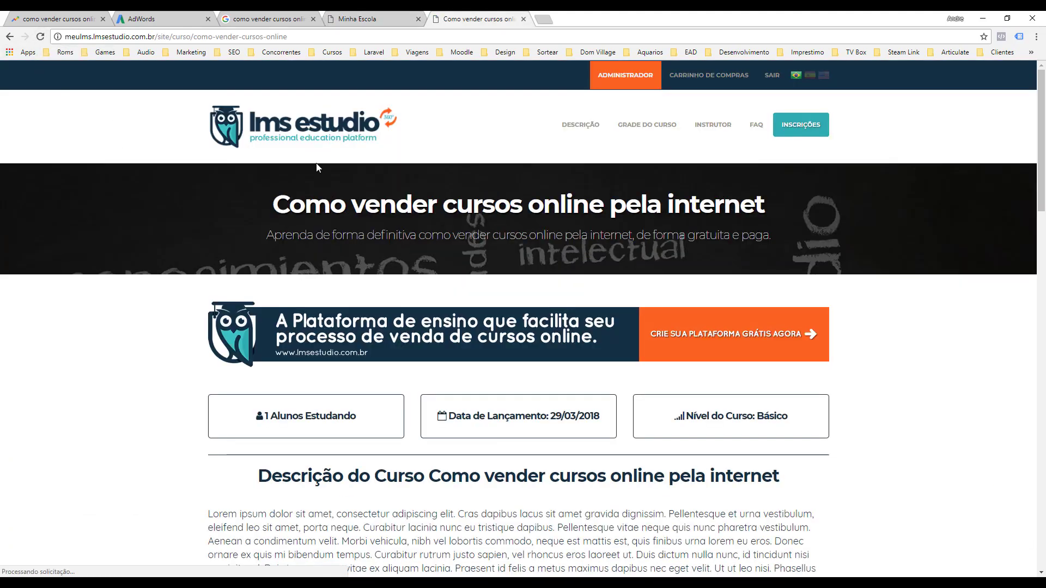
{"action": "left_click_drag", "start_coordinate": [267, 235], "coordinate": [796, 251]}
{"action": "left_click", "coordinate": [797, 250]}
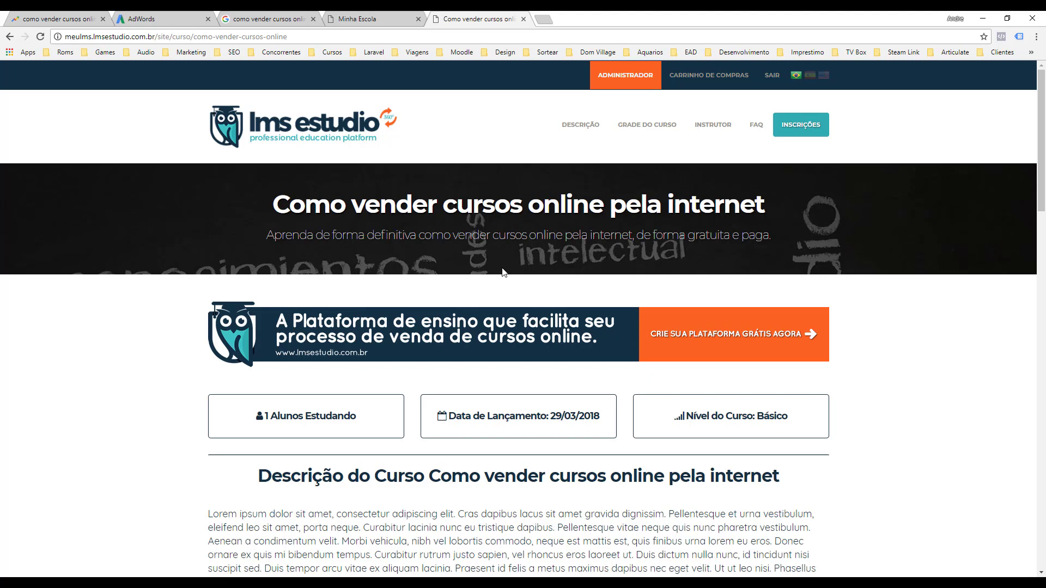
{"action": "scroll", "coordinate": [387, 381], "scroll_direction": "down", "scroll_amount": 3}
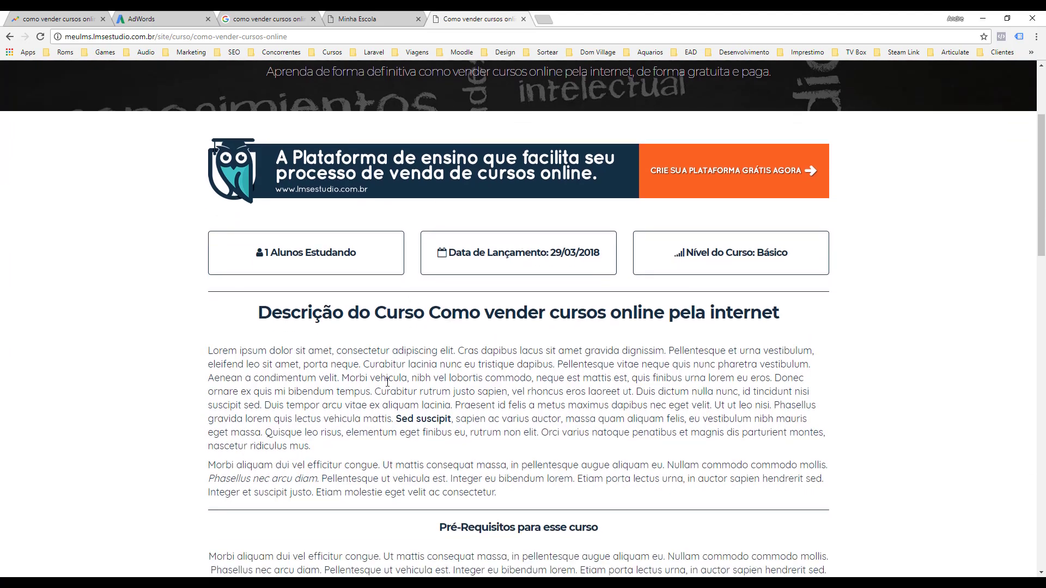
{"action": "scroll", "coordinate": [388, 381], "scroll_direction": "down", "scroll_amount": 3}
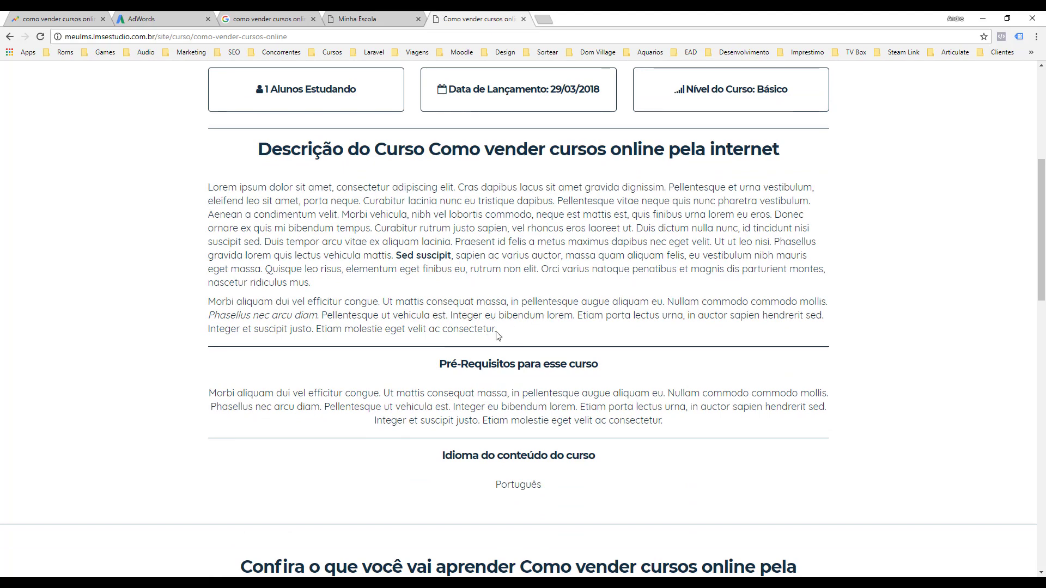
{"action": "left_click_drag", "start_coordinate": [497, 329], "coordinate": [213, 186]}
{"action": "left_click", "coordinate": [384, 201]}
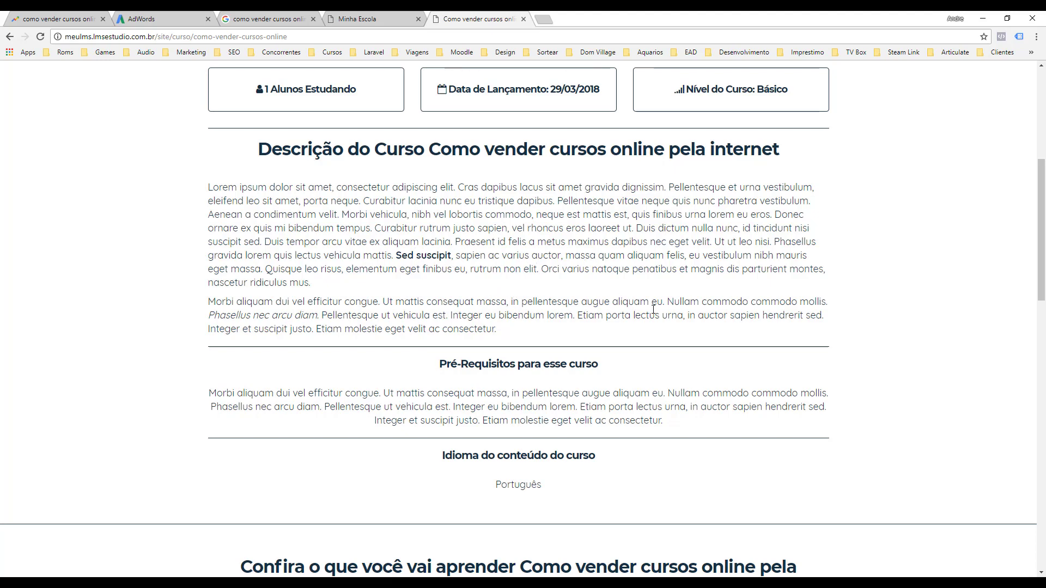
{"action": "scroll", "coordinate": [537, 297], "scroll_direction": "down", "scroll_amount": 3}
{"action": "scroll", "coordinate": [518, 174], "scroll_direction": "down", "scroll_amount": 2}
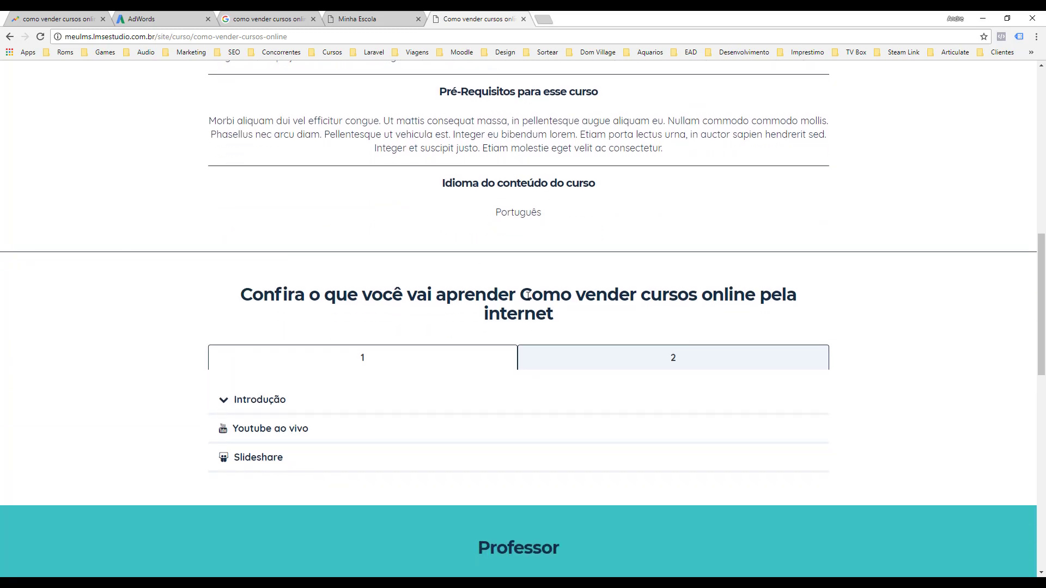
{"action": "scroll", "coordinate": [546, 294], "scroll_direction": "up", "scroll_amount": 10}
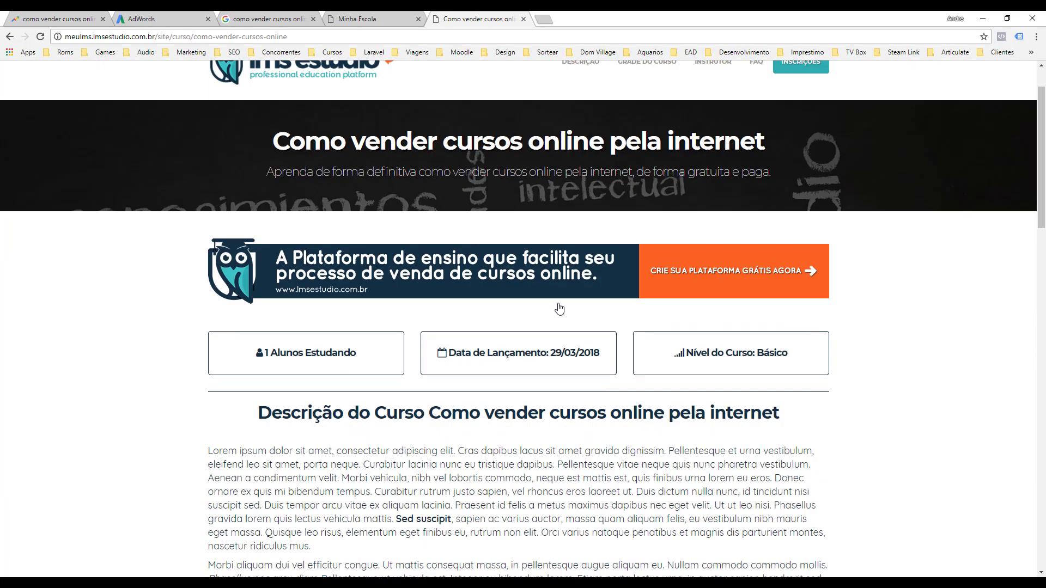